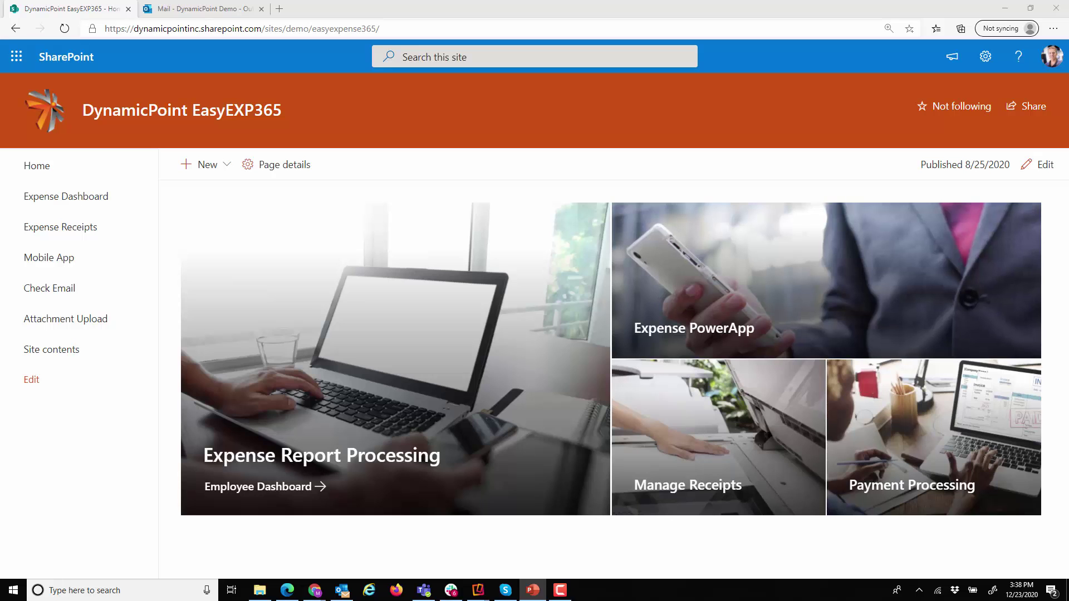
- Move the iPhone mirror window over the SharePoint page to upload the receipt scan
{"action": "left_click_drag", "start_coordinate": [835, 84], "coordinate": [446, 68]}
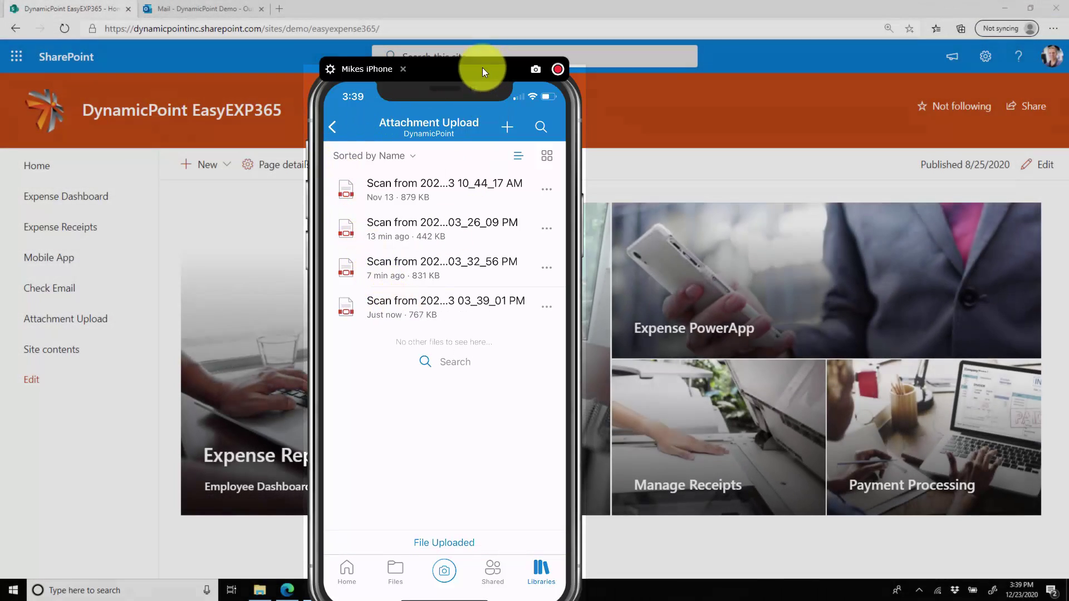
{"action": "left_click", "coordinate": [482, 67]}
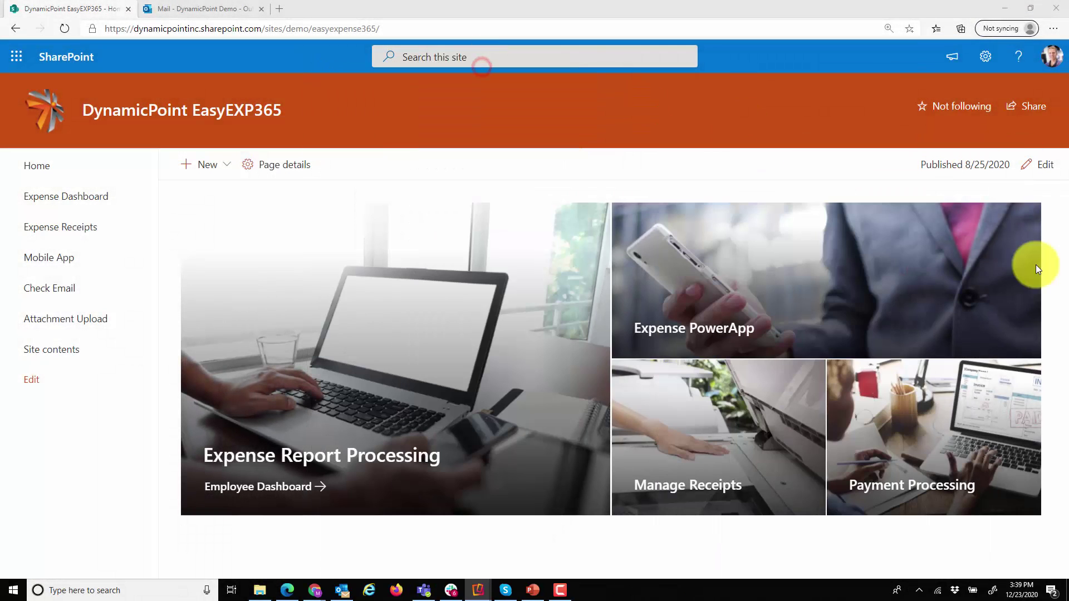
{"action": "left_click", "coordinate": [685, 410]}
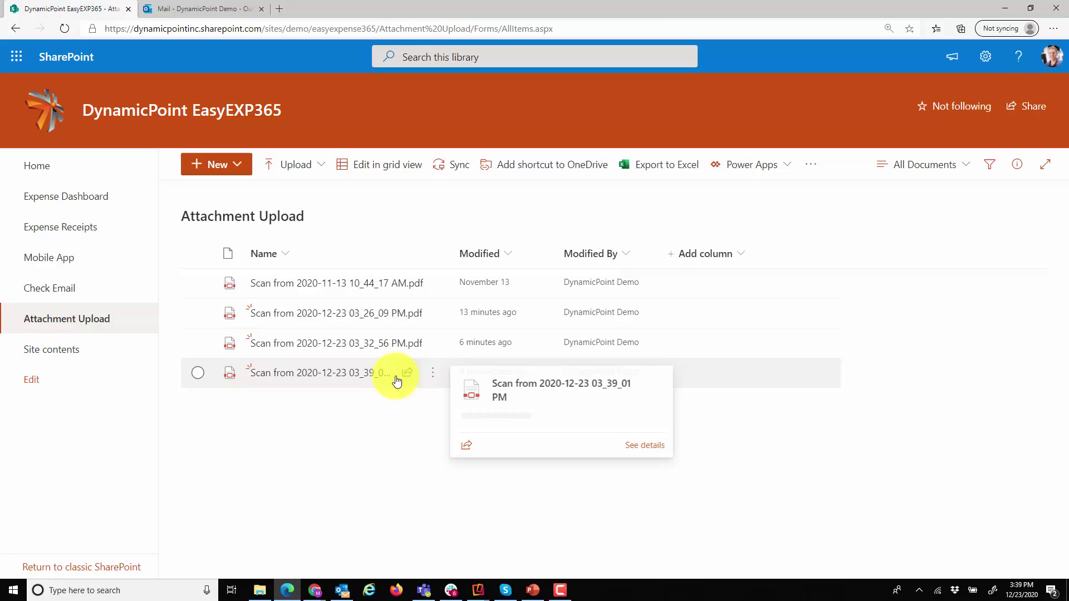
{"action": "left_click", "coordinate": [378, 374]}
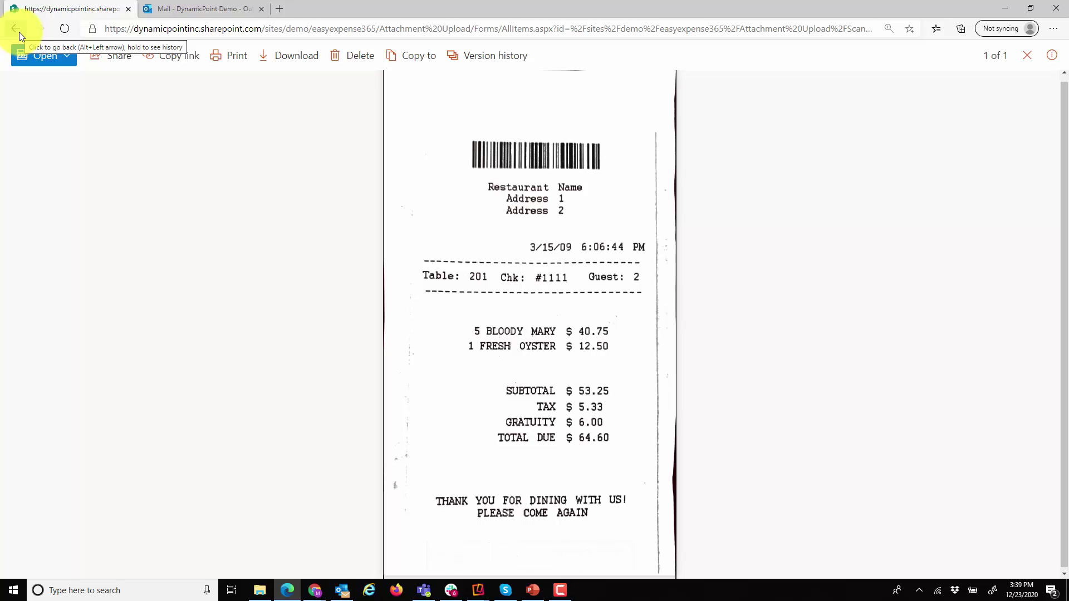
- Go back from the receipt viewer to the Attachment Upload library list
{"action": "left_click", "coordinate": [19, 31]}
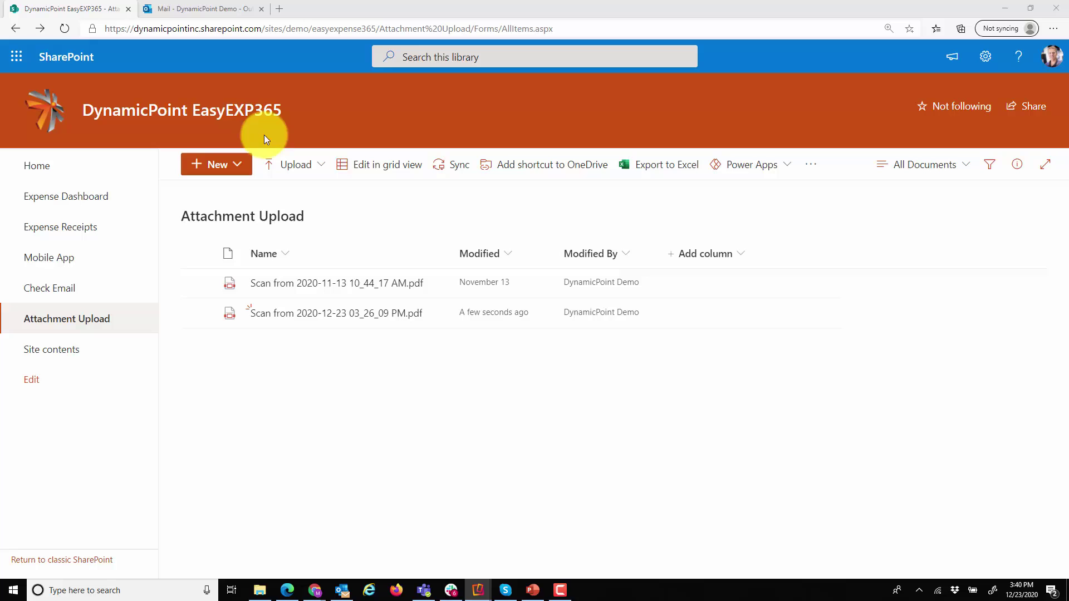
- Open the Office Supplies report for editing in Expense Report Processing and expand Expense Items
{"action": "left_click", "coordinate": [206, 113]}
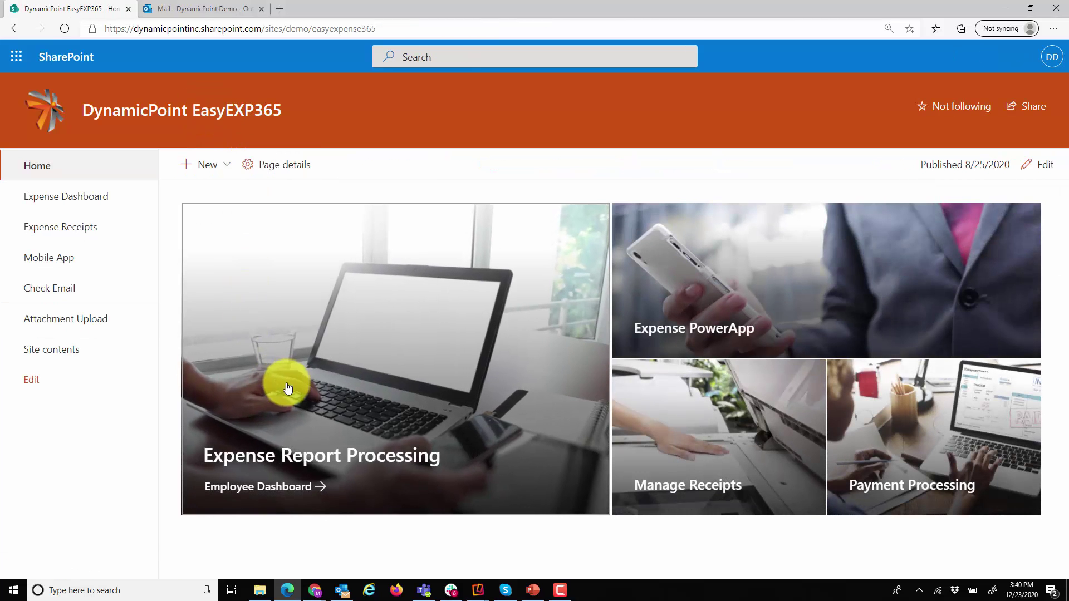
{"action": "left_click", "coordinate": [407, 424]}
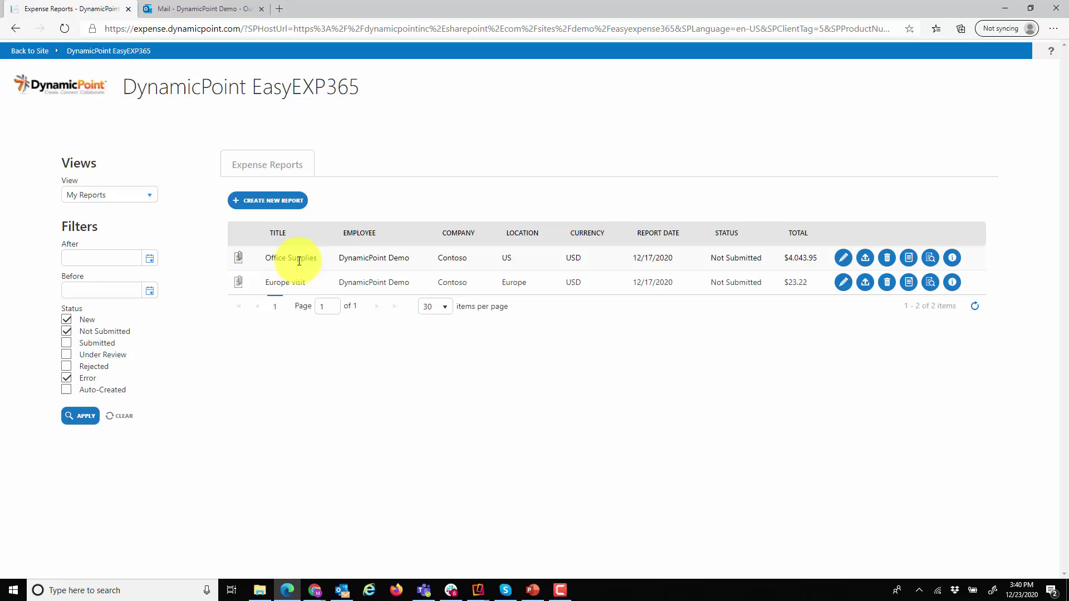
{"action": "left_click", "coordinate": [846, 260]}
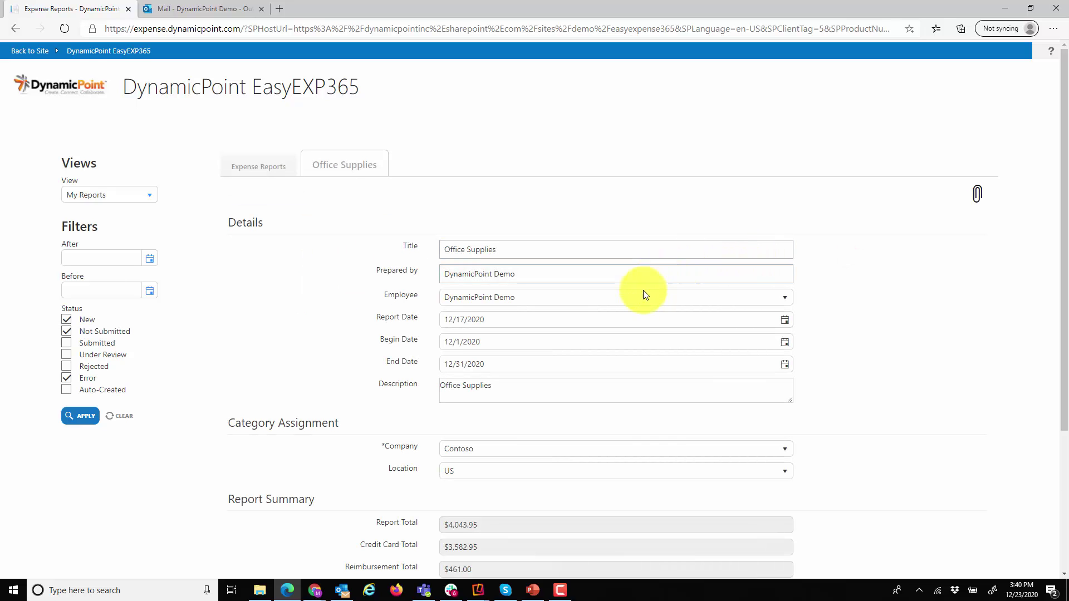
{"action": "scroll", "coordinate": [644, 295], "scroll_direction": "down", "scroll_amount": 3}
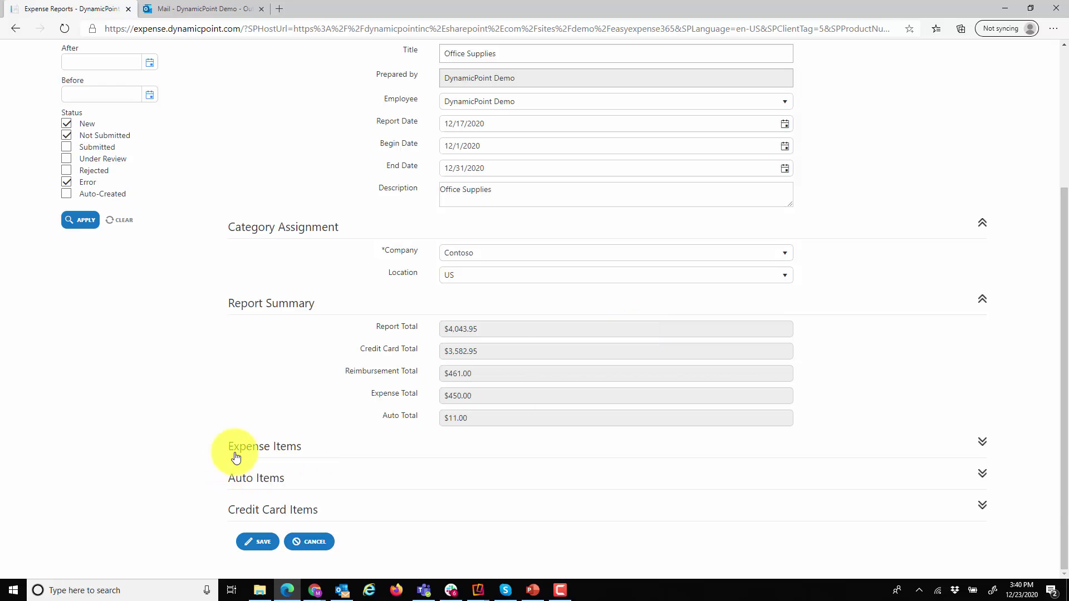
{"action": "left_click", "coordinate": [236, 454]}
- Start a new expense item with the suggested vendor name and the Team Dinner description
{"action": "left_click", "coordinate": [293, 482]}
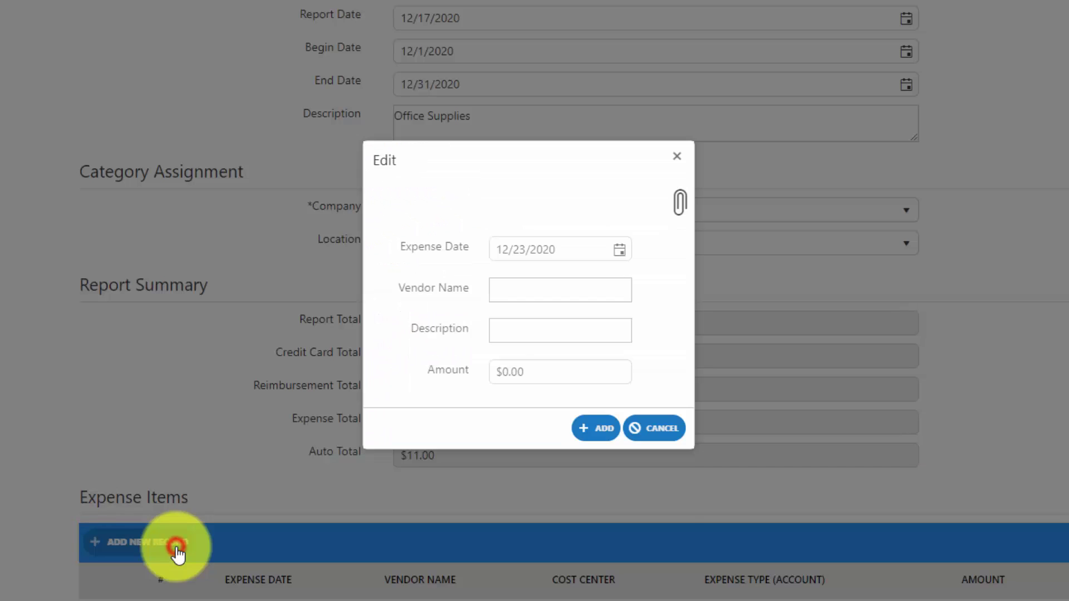
{"action": "left_click", "coordinate": [509, 291]}
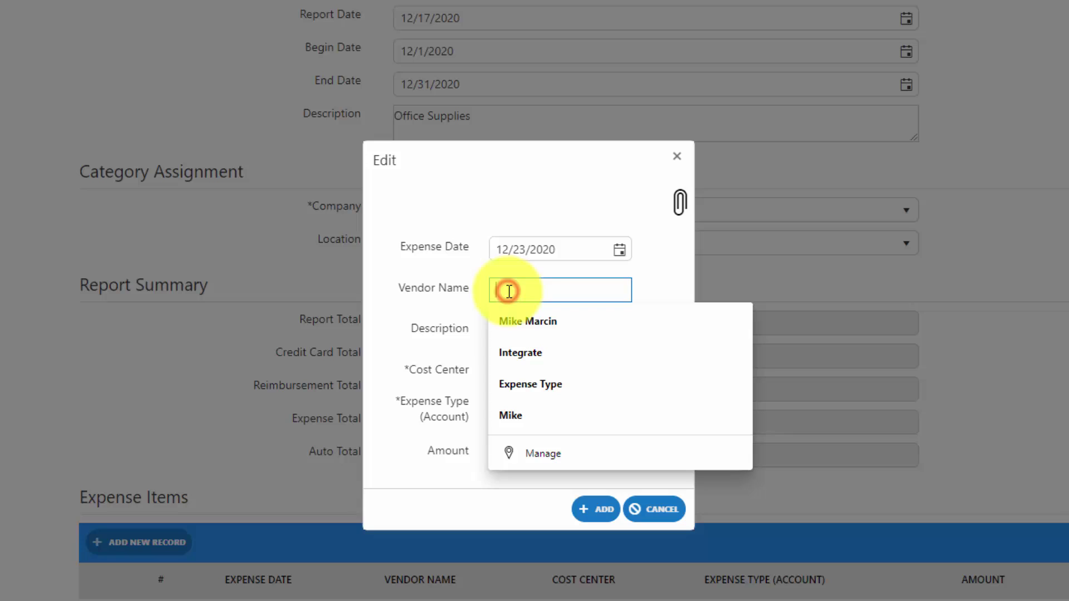
{"action": "type", "text": "Team D"}
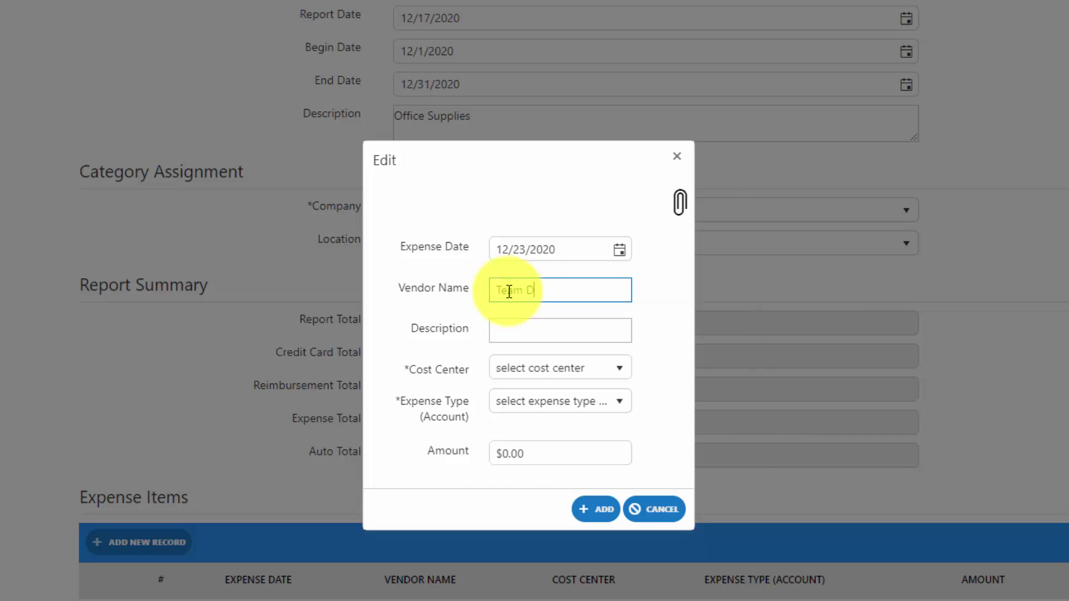
{"action": "type", "text": "n"}
{"action": "key", "text": "BackSpace"}
{"action": "key", "text": "BackSpace"}
{"action": "key", "text": "BackSpace"}
{"action": "key", "text": "BackSpace"}
{"action": "key", "text": "BackSpace"}
{"action": "key", "text": "BackSpace"}
{"action": "key", "text": "BackSpace"}
{"action": "type", "text": "R"}
{"action": "key", "text": "Down"}
{"action": "key", "text": "Return"}
{"action": "key", "text": "Tab"}
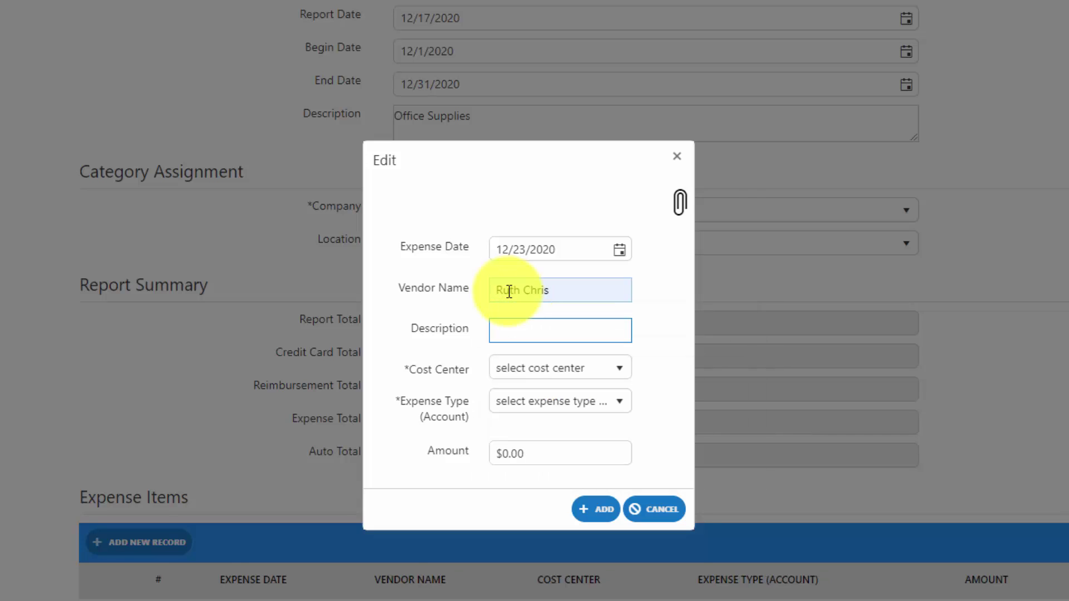
{"action": "type", "text": "Tea"}
{"action": "key", "text": "Down"}
{"action": "key", "text": "Return"}
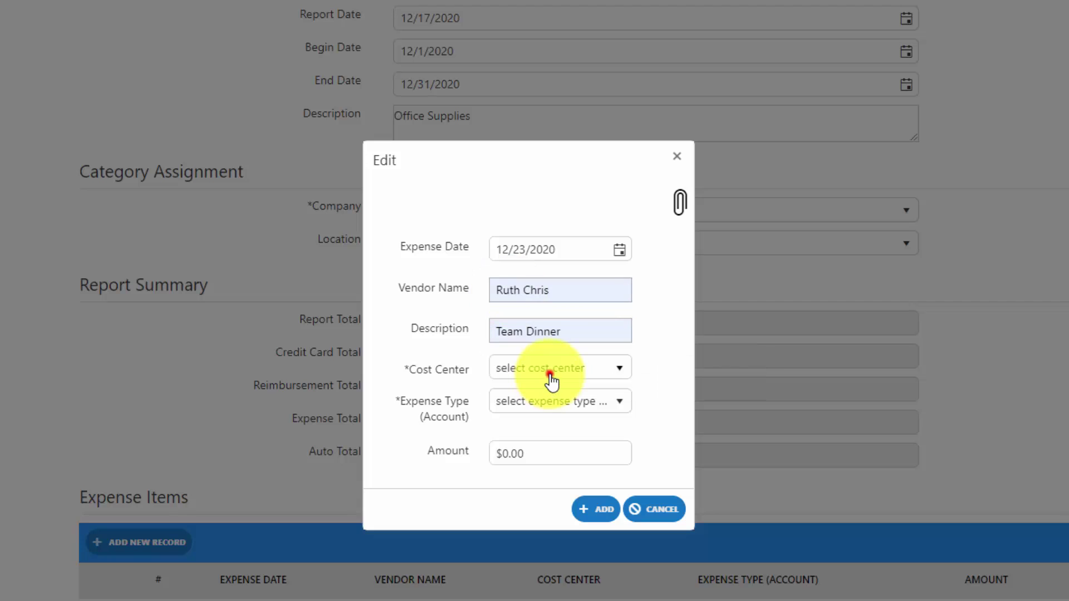
- Set the cost center to IT (300) and expense type to Meals and Entertainment (6530)
{"action": "left_click", "coordinate": [549, 375]}
{"action": "left_click", "coordinate": [535, 425]}
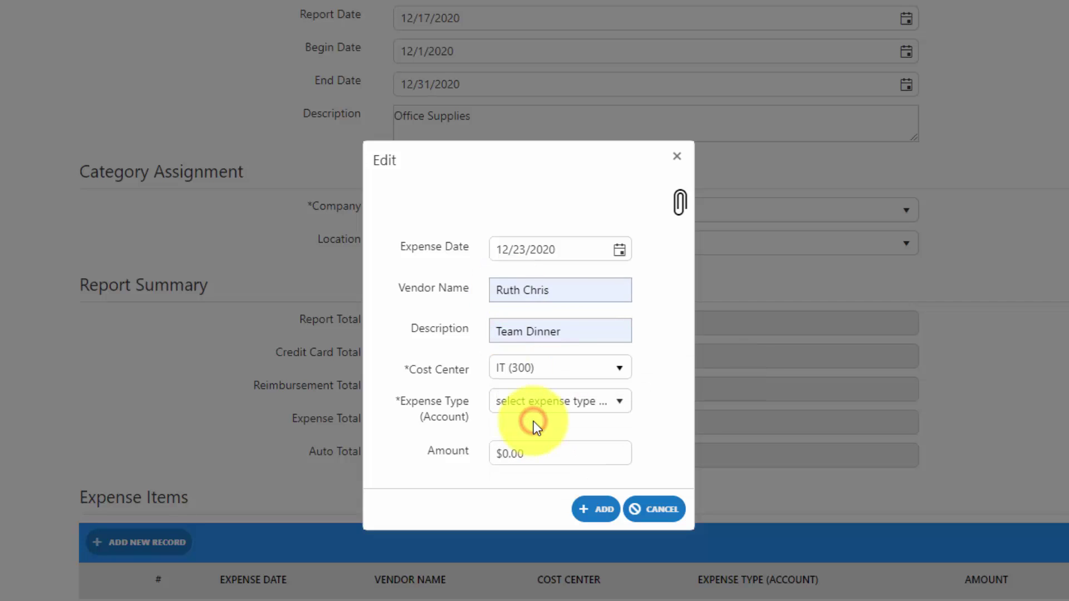
{"action": "left_click", "coordinate": [558, 402]}
{"action": "scroll", "coordinate": [565, 513], "scroll_direction": "down", "scroll_amount": 1}
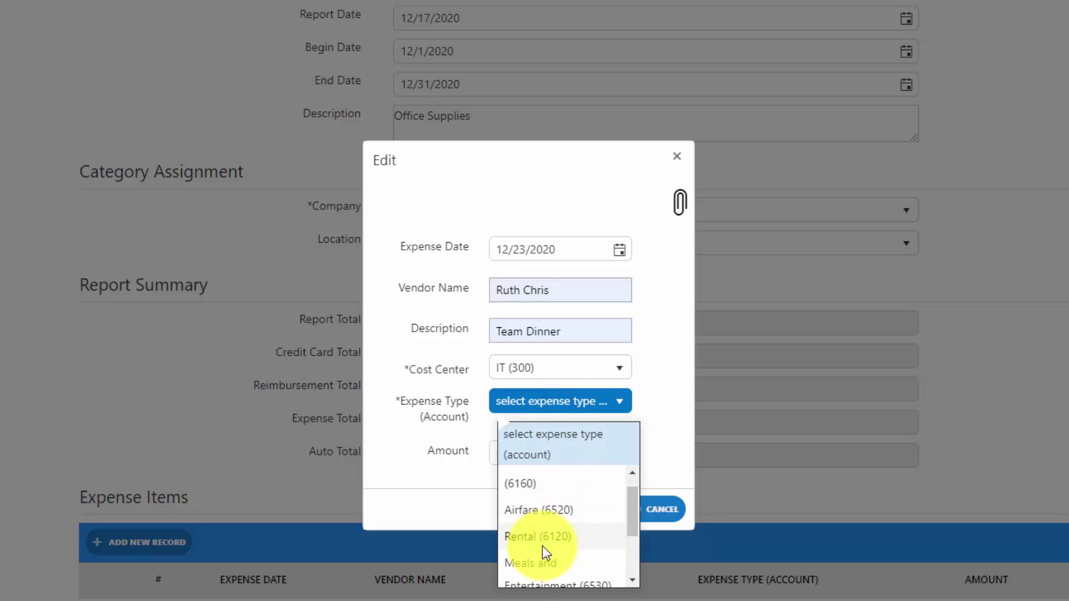
{"action": "left_click", "coordinate": [530, 569]}
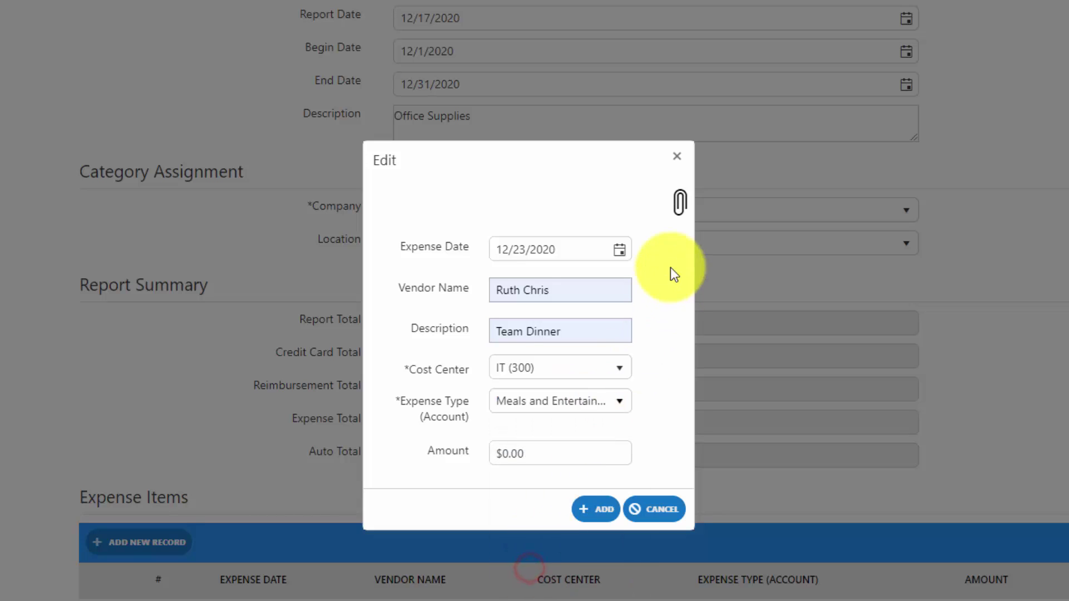
- Attach the newest receipt scan from the SharePoint library and add the expense item
{"action": "left_click", "coordinate": [681, 205]}
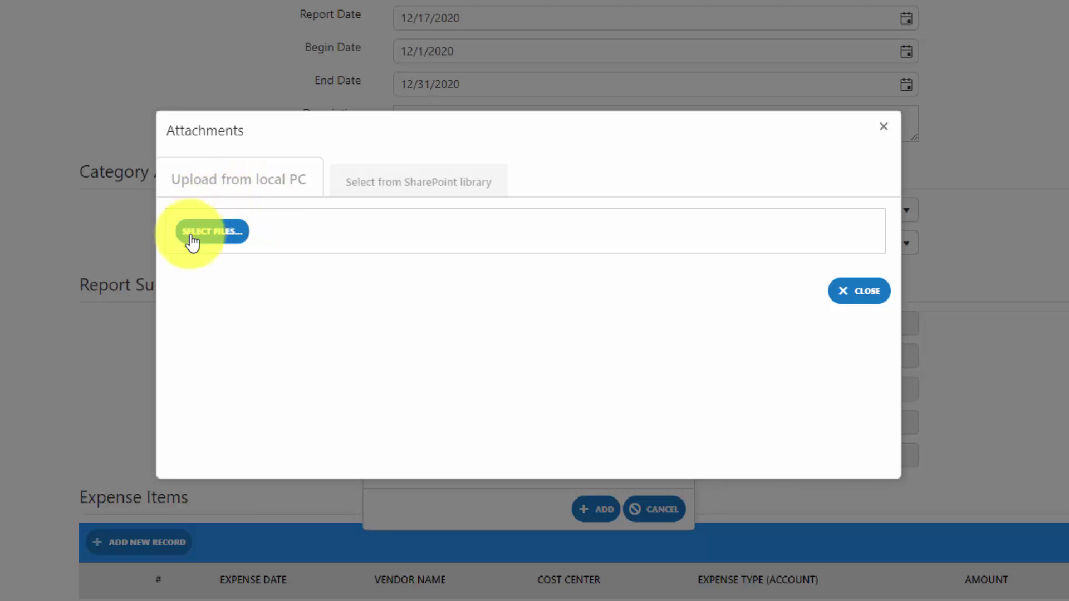
{"action": "left_click", "coordinate": [448, 183]}
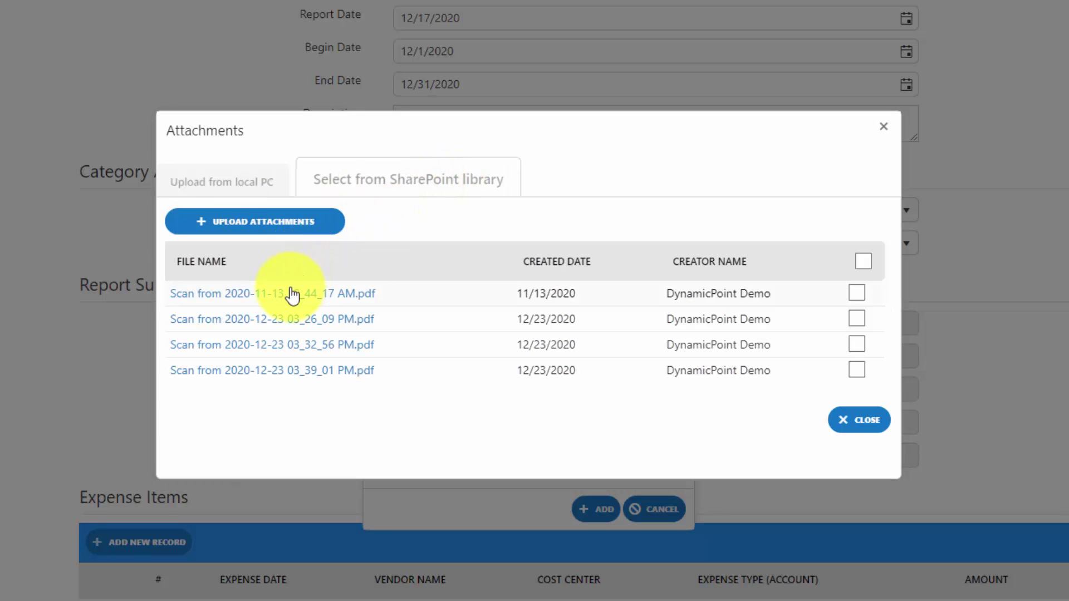
{"action": "left_click", "coordinate": [857, 370]}
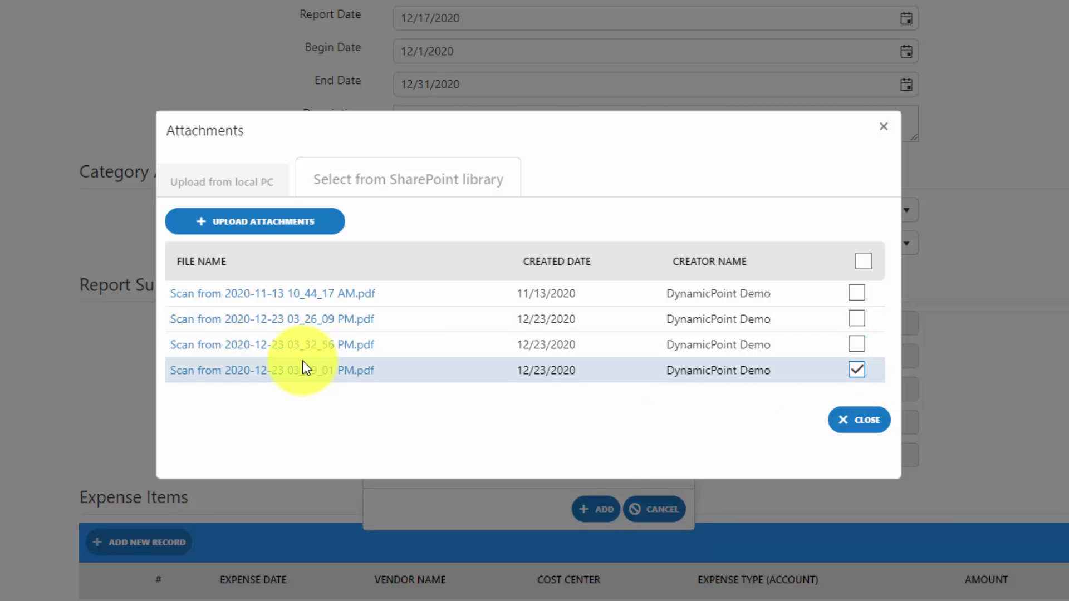
{"action": "left_click", "coordinate": [249, 228]}
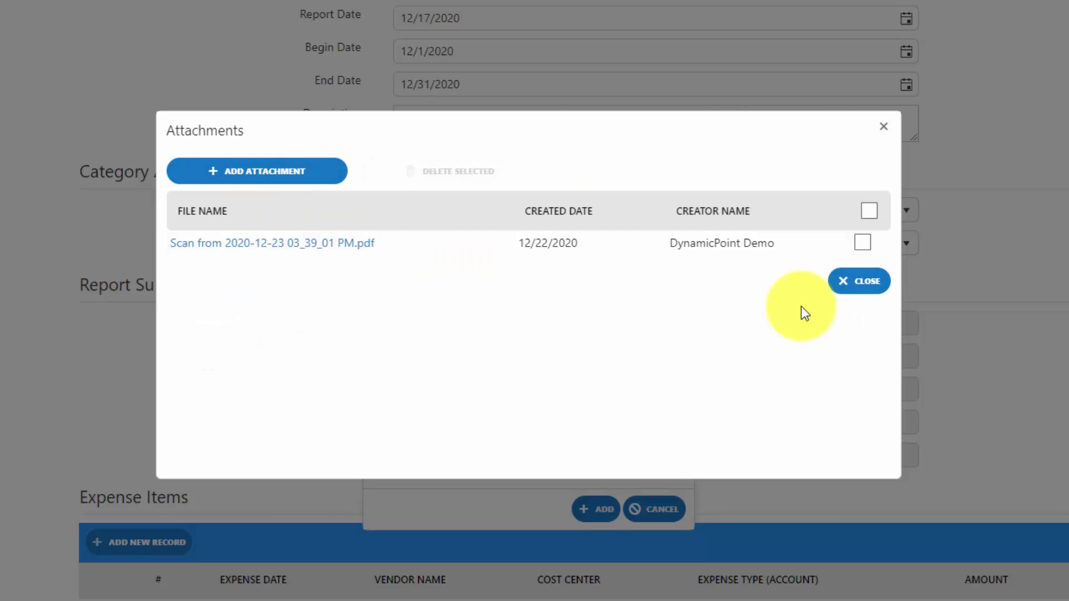
{"action": "left_click", "coordinate": [869, 282]}
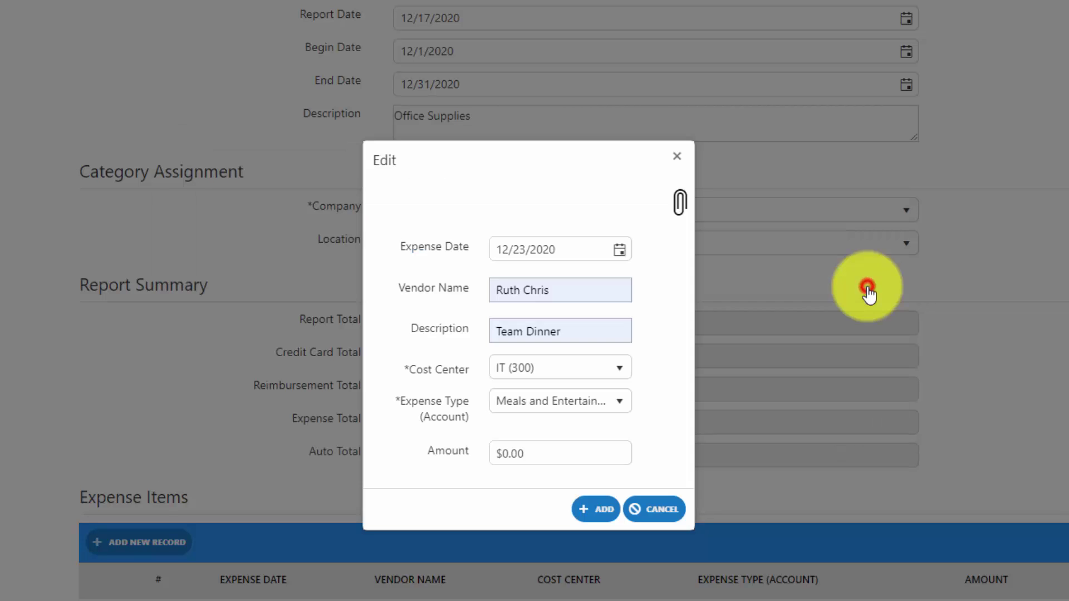
{"action": "left_click", "coordinate": [603, 511]}
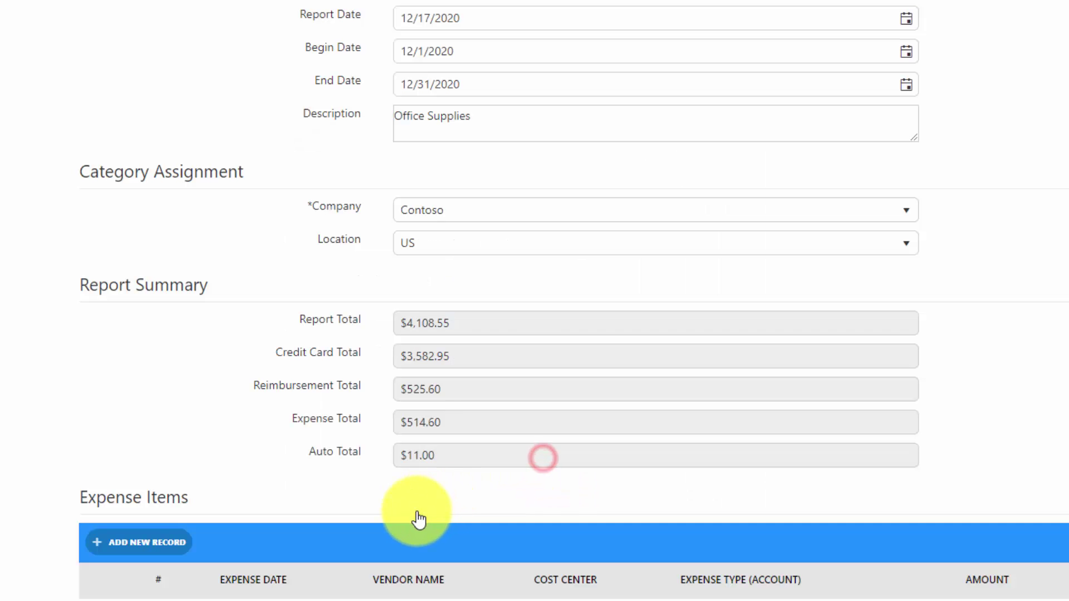
- Start a new Auto Items mileage entry with distance 10 and route 'Home / Office'
{"action": "scroll", "coordinate": [432, 425], "scroll_direction": "down", "scroll_amount": 2}
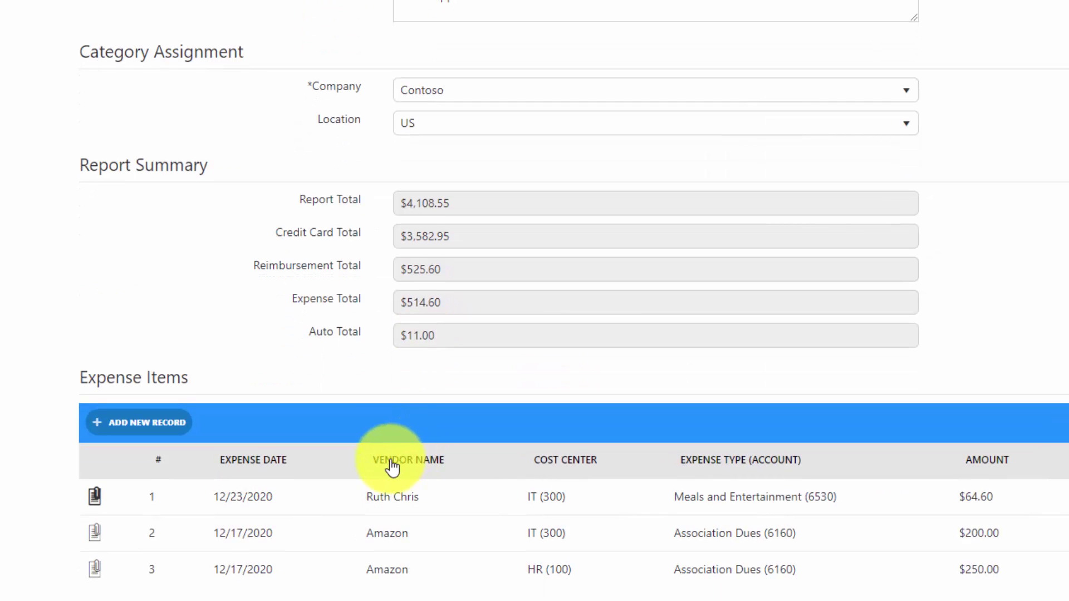
{"action": "scroll", "coordinate": [399, 386], "scroll_direction": "down", "scroll_amount": 1}
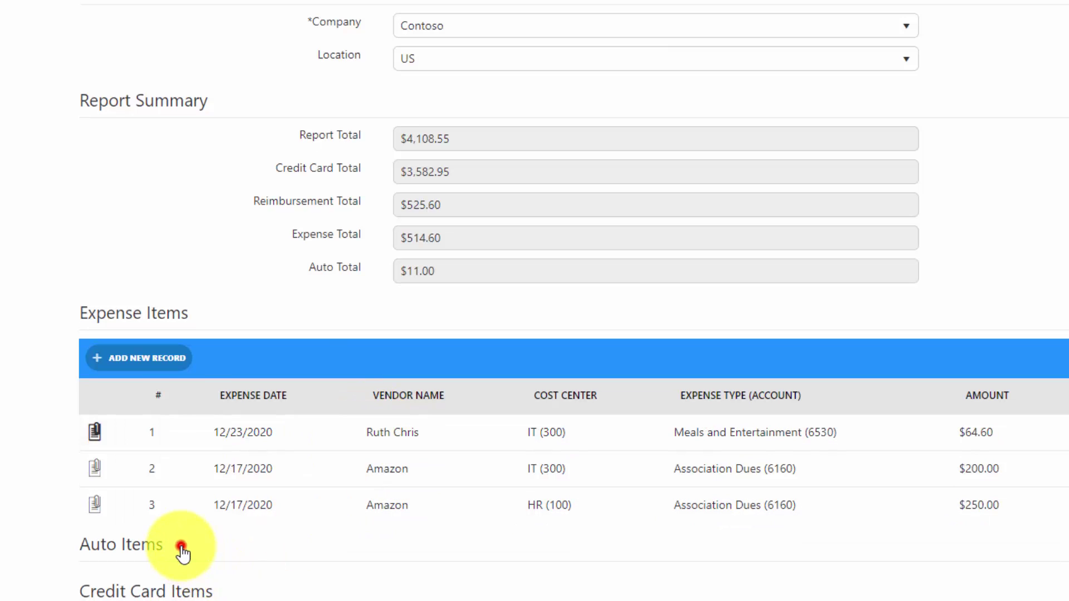
{"action": "left_click", "coordinate": [181, 551]}
{"action": "left_click", "coordinate": [172, 585]}
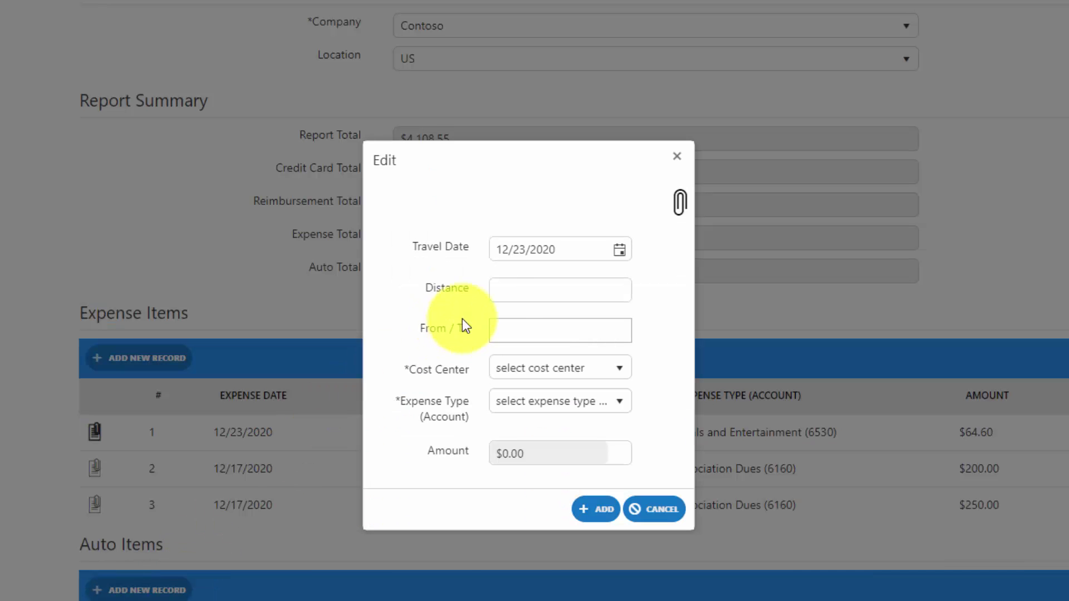
{"action": "left_click", "coordinate": [521, 287]}
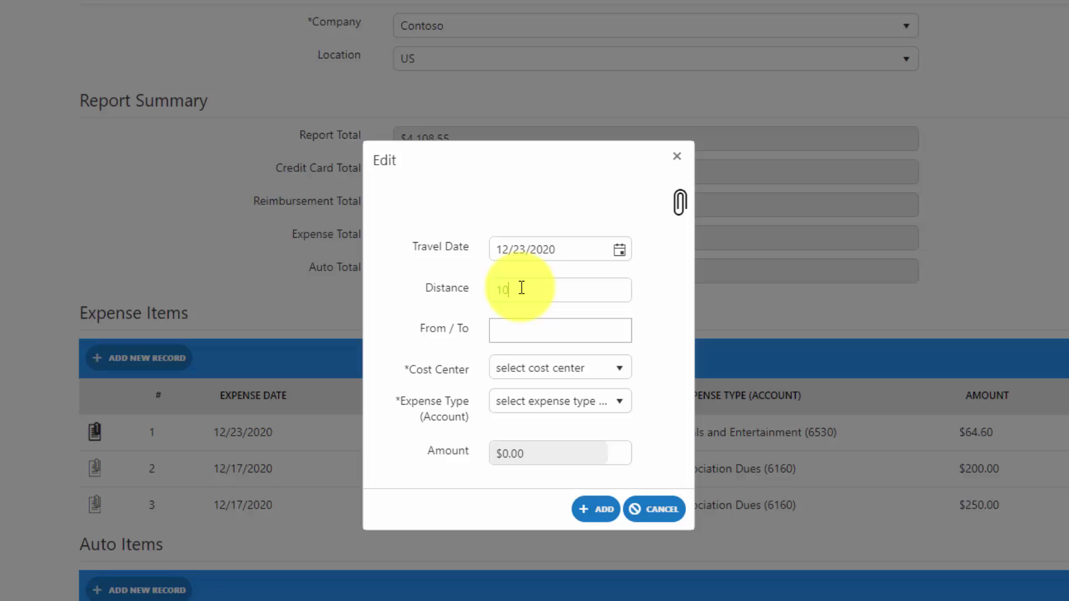
{"action": "key", "text": "Tab"}
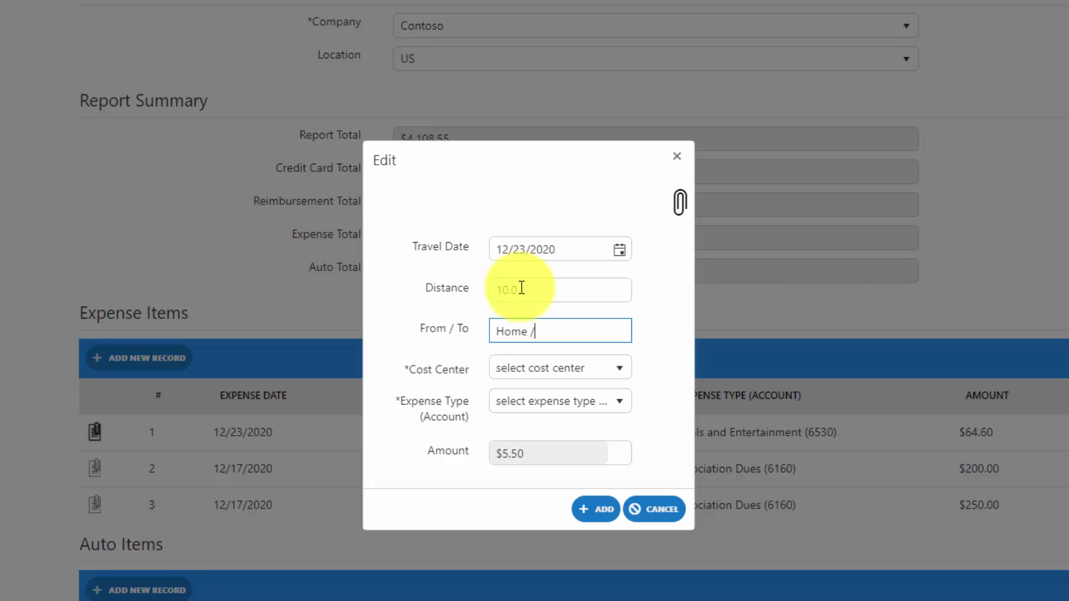
{"action": "type", "text": "Home / Office"}
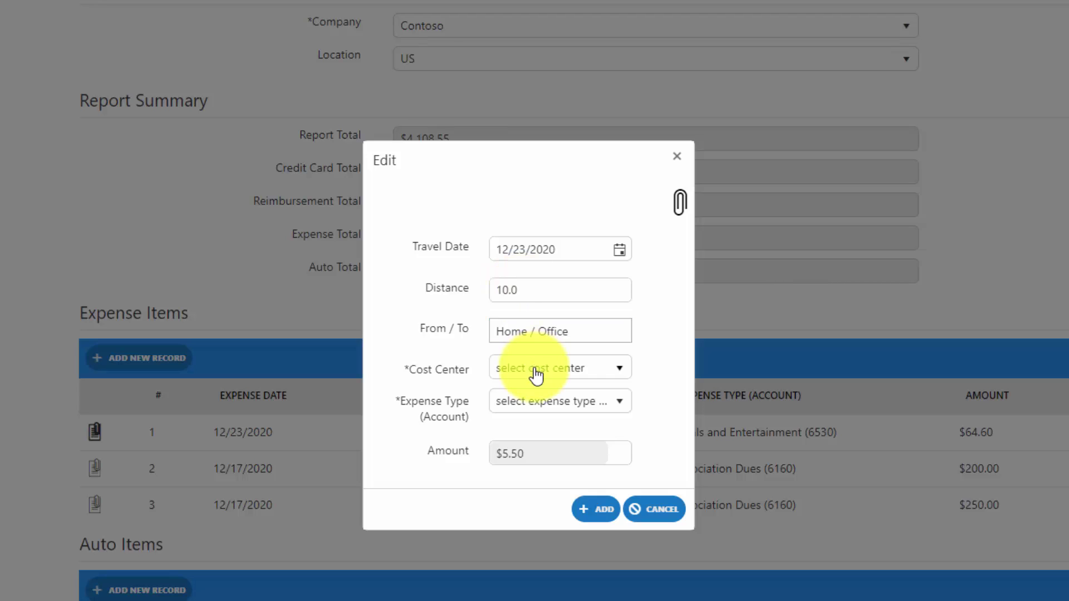
- Charge the trip to IT (300) as Mileage (6520) and add the $5.50 item
{"action": "left_click", "coordinate": [534, 369]}
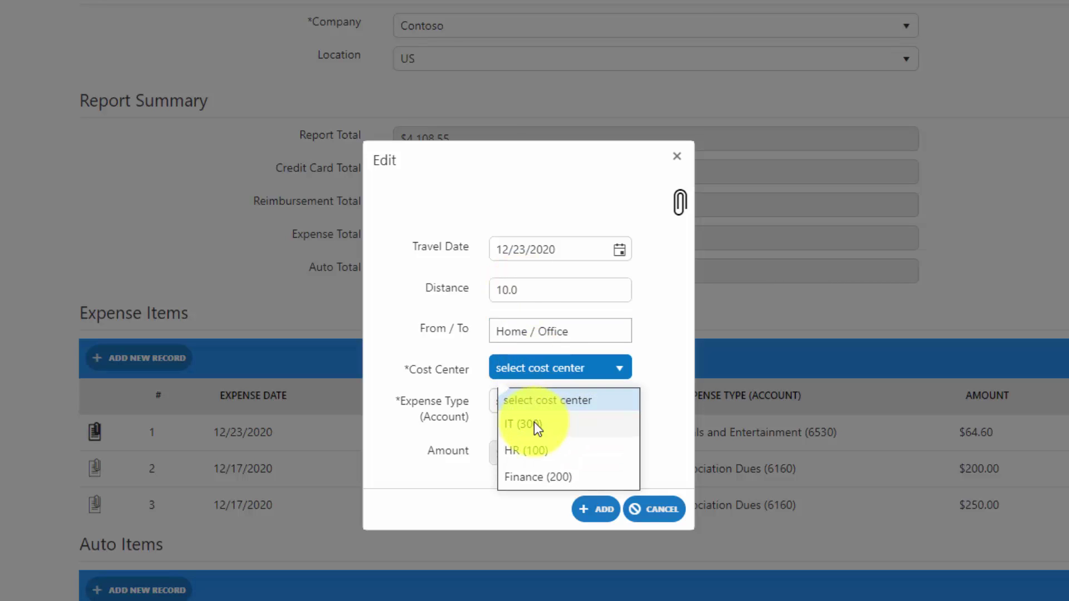
{"action": "left_click", "coordinate": [533, 423]}
{"action": "left_click", "coordinate": [559, 411]}
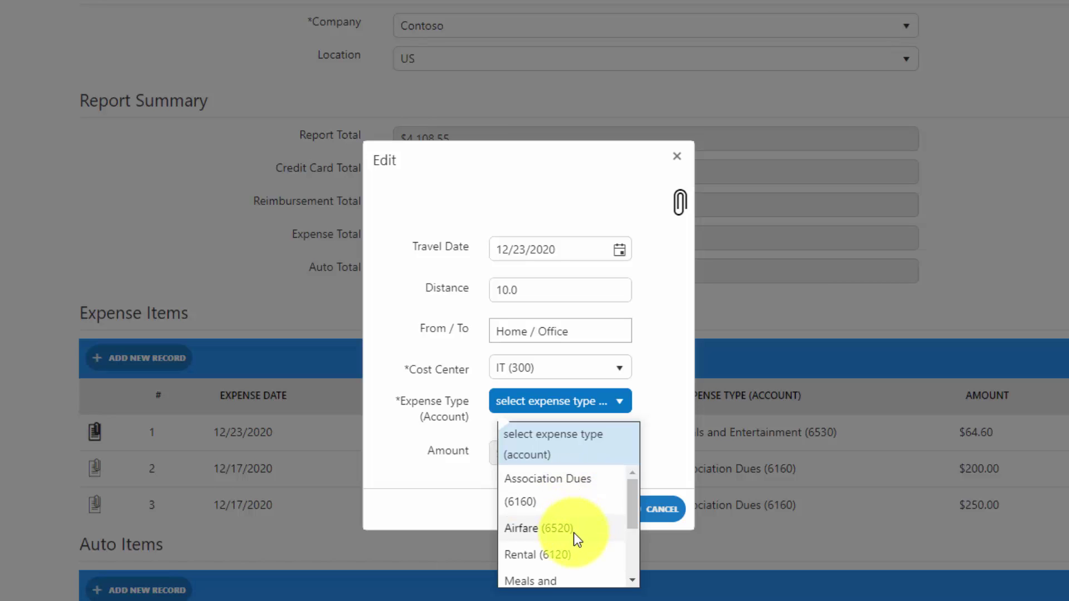
{"action": "scroll", "coordinate": [574, 533], "scroll_direction": "down", "scroll_amount": 1}
{"action": "scroll", "coordinate": [573, 535], "scroll_direction": "down", "scroll_amount": 2}
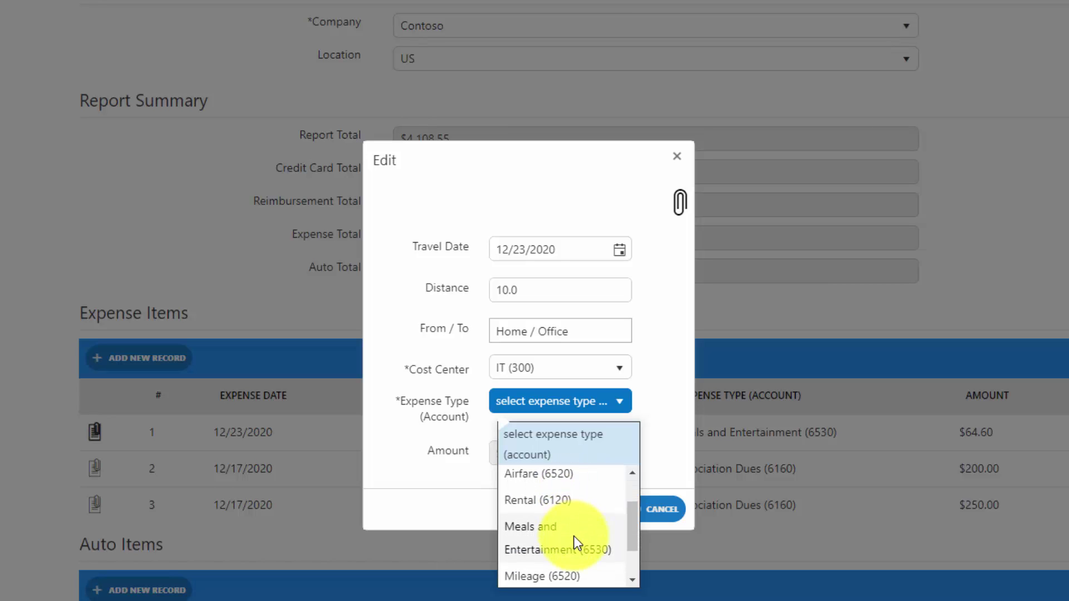
{"action": "left_click", "coordinate": [566, 559]}
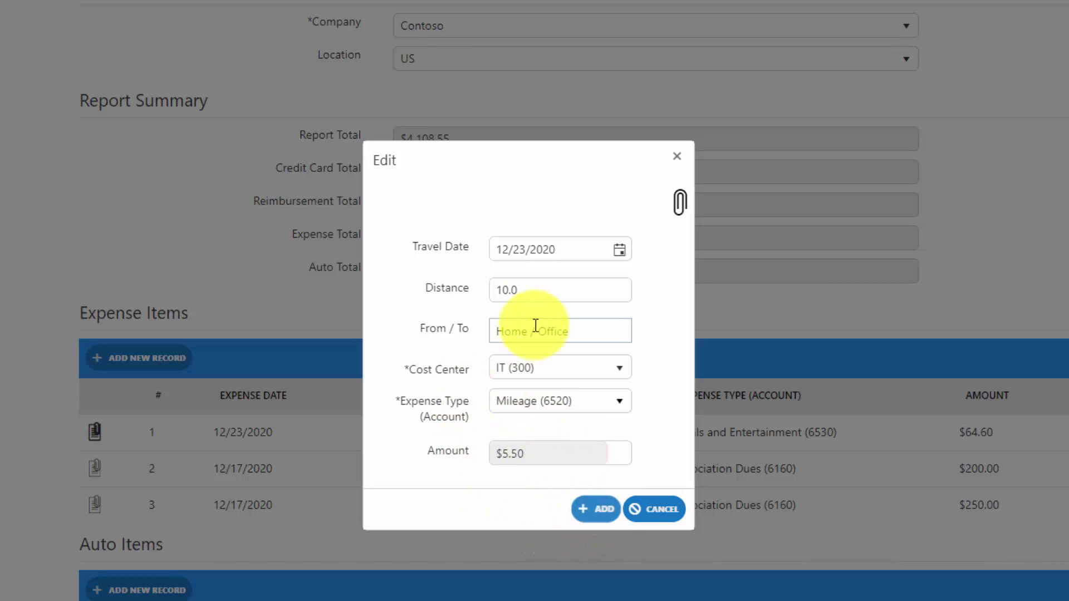
{"action": "left_click", "coordinate": [606, 521]}
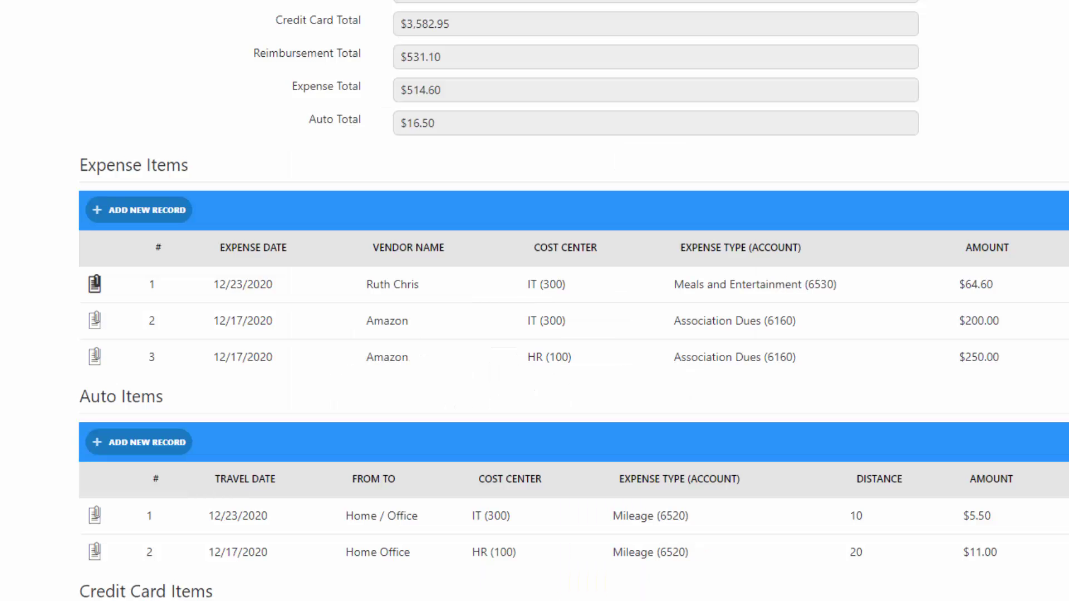
- Create a credit card item from the $234.00 Embassy Suites transaction
{"action": "scroll", "coordinate": [468, 466], "scroll_direction": "down", "scroll_amount": 2}
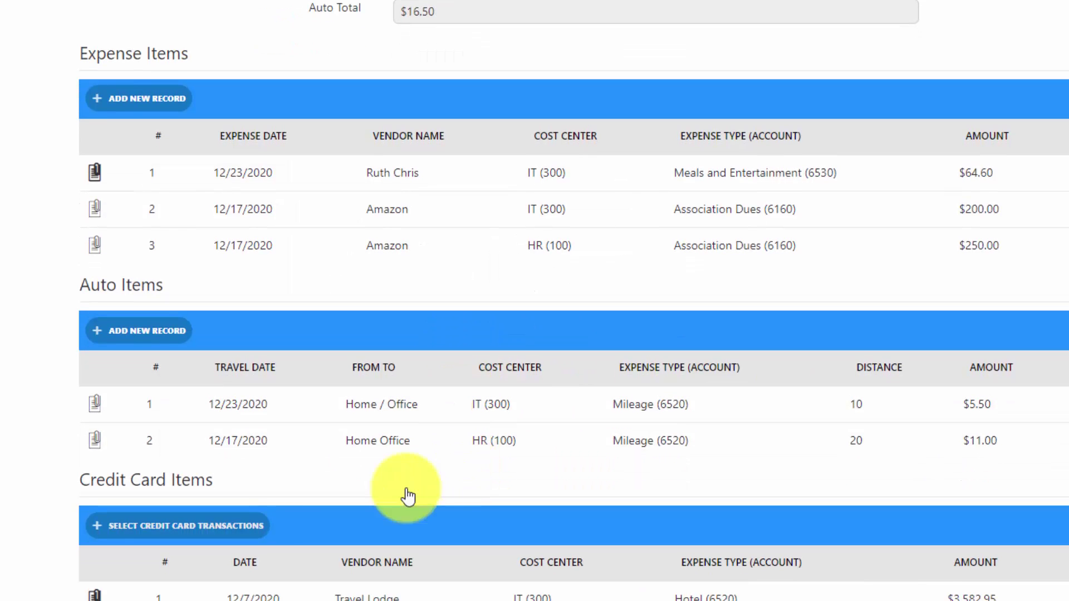
{"action": "left_click", "coordinate": [197, 524]}
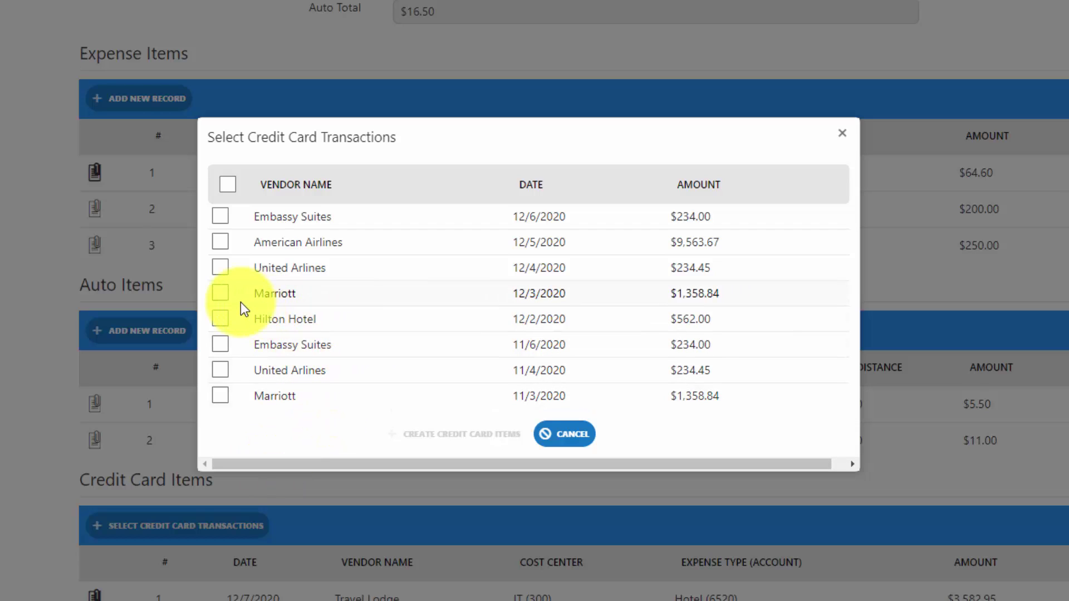
{"action": "left_click", "coordinate": [222, 216]}
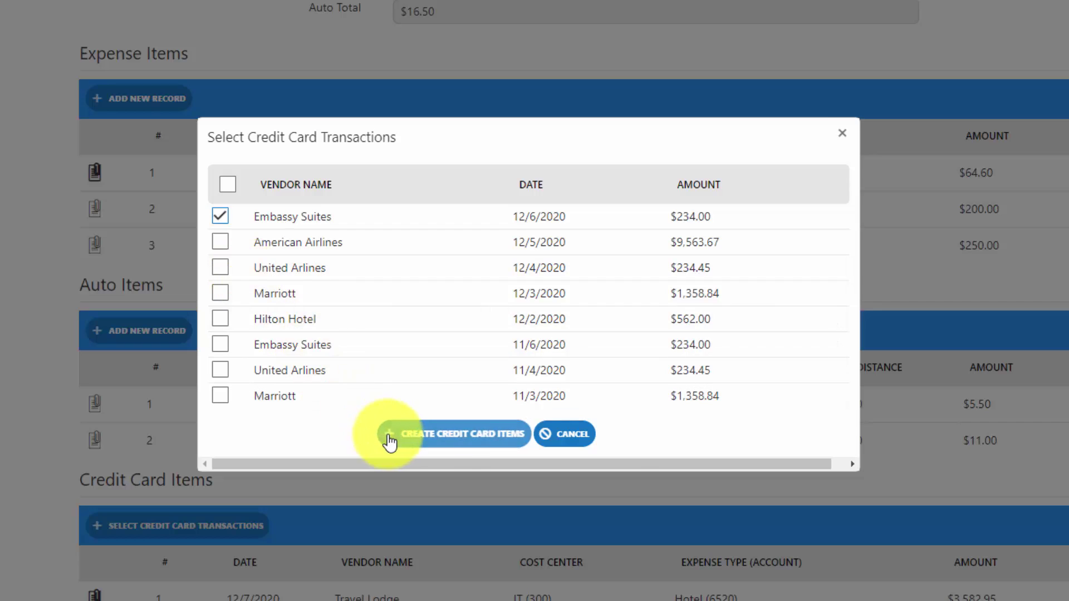
{"action": "left_click", "coordinate": [453, 435]}
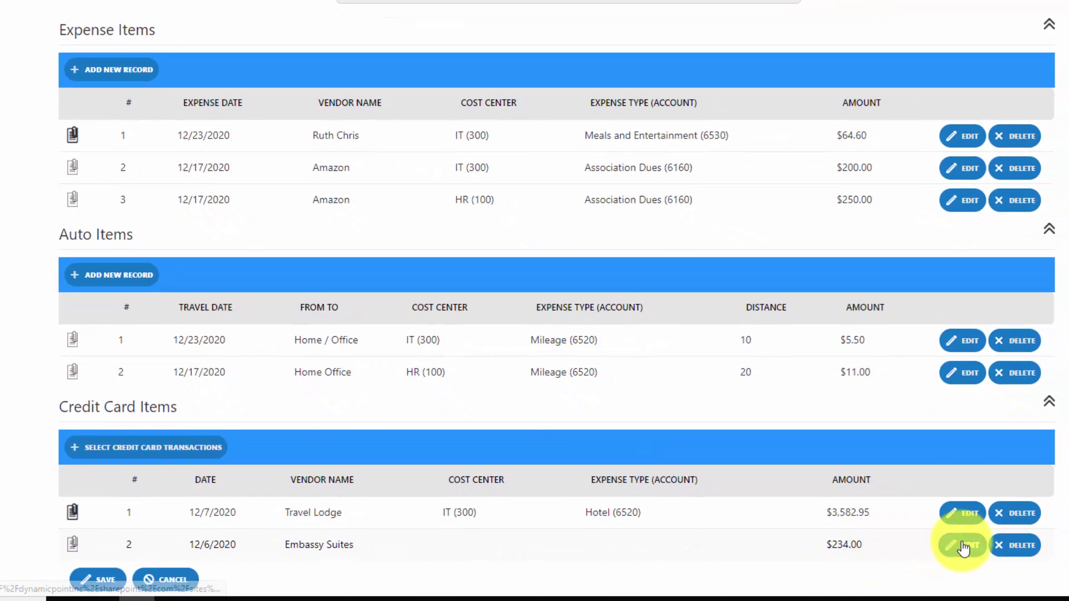
- Edit the Embassy Suites item to description Hotel, IT (300), Hotel (6520), and save it
{"action": "left_click", "coordinate": [989, 566]}
{"action": "left_click", "coordinate": [455, 289]}
{"action": "type", "text": "Hotel"}
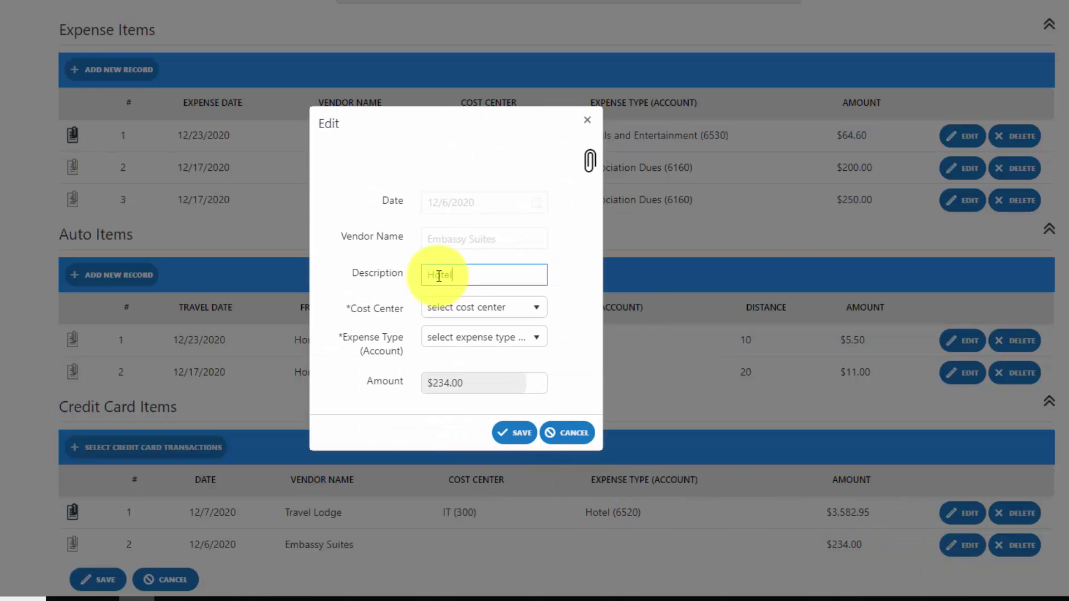
{"action": "left_click", "coordinate": [451, 303]}
{"action": "left_click", "coordinate": [462, 357]}
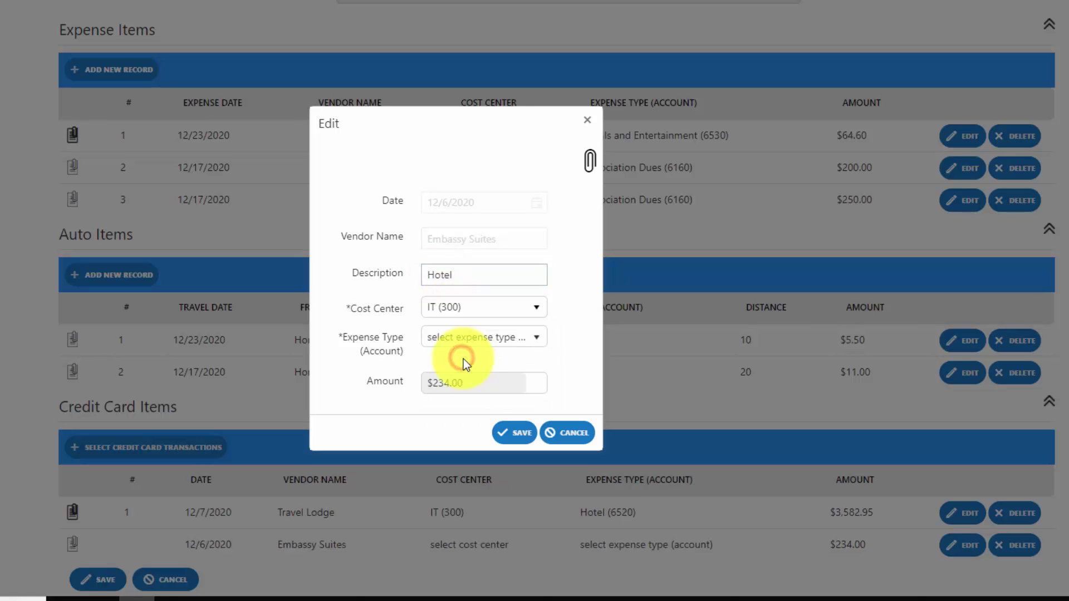
{"action": "left_click", "coordinate": [498, 338]}
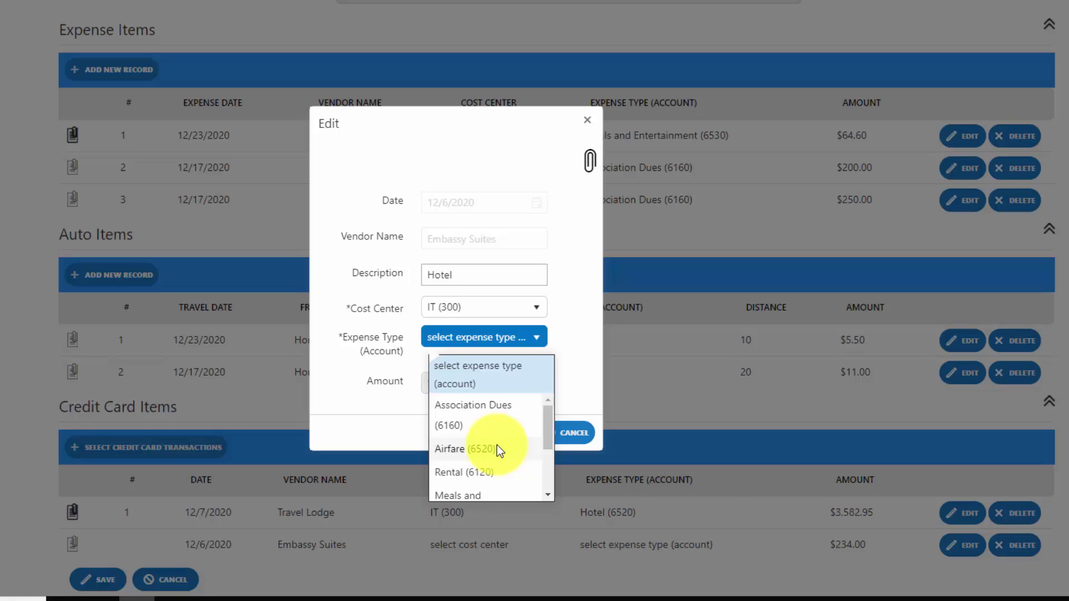
{"action": "left_click", "coordinate": [499, 448]}
{"action": "left_click", "coordinate": [513, 435]}
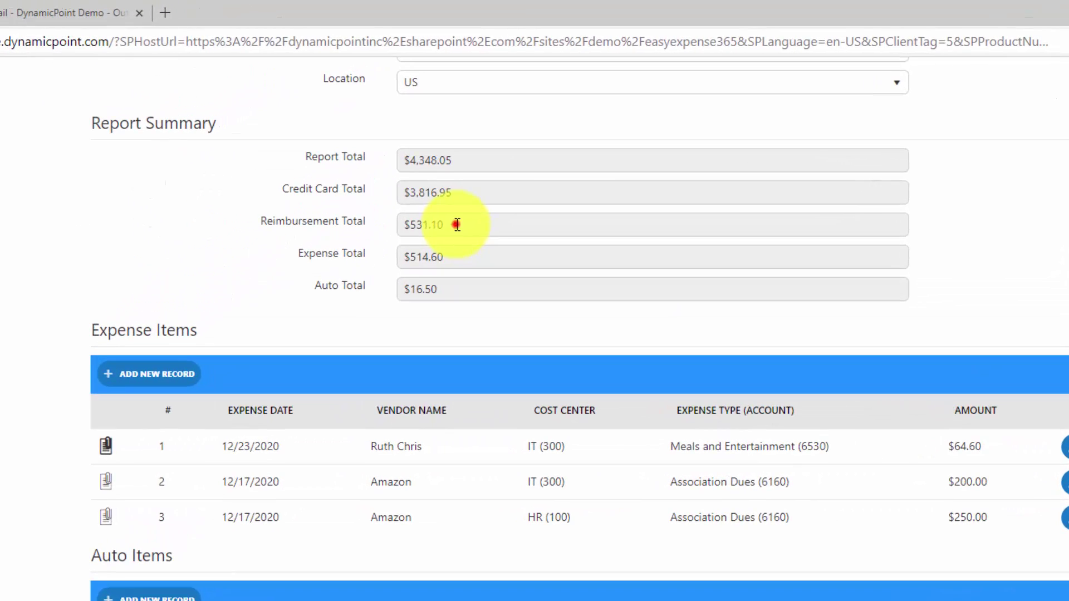
- Check the Reimbursement and Credit Card totals, then save the $4,348.05 Office Supplies report
{"action": "left_click", "coordinate": [480, 155]}
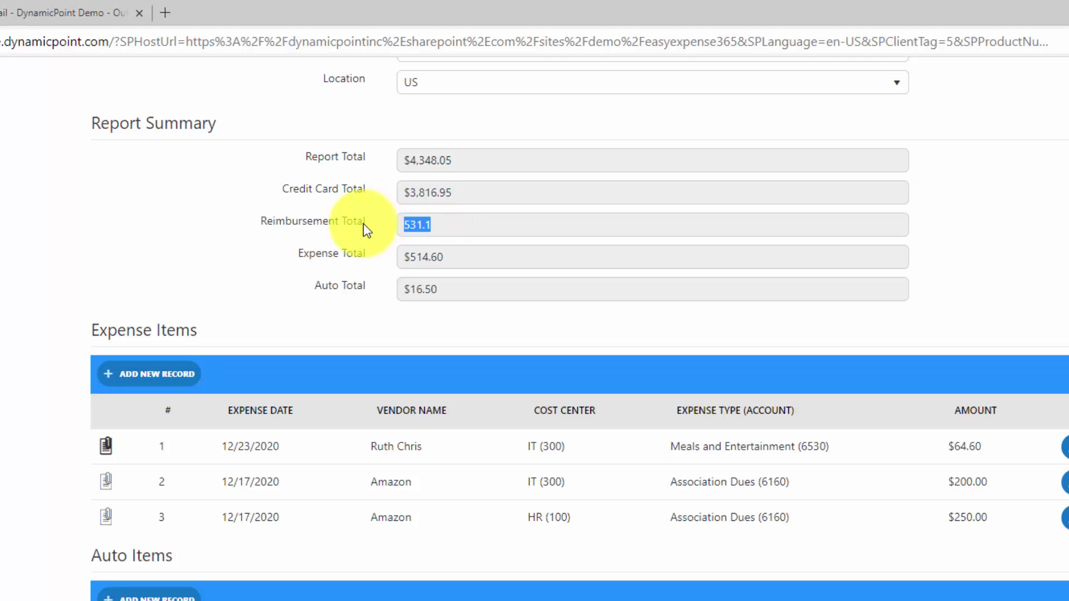
{"action": "left_click", "coordinate": [424, 193]}
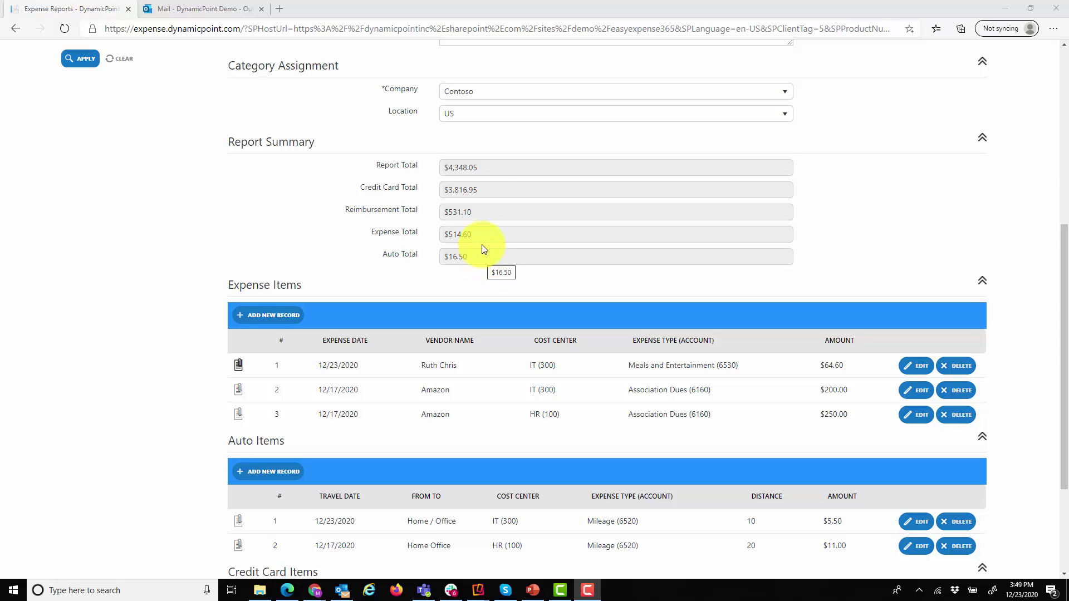
{"action": "left_click", "coordinate": [483, 209]}
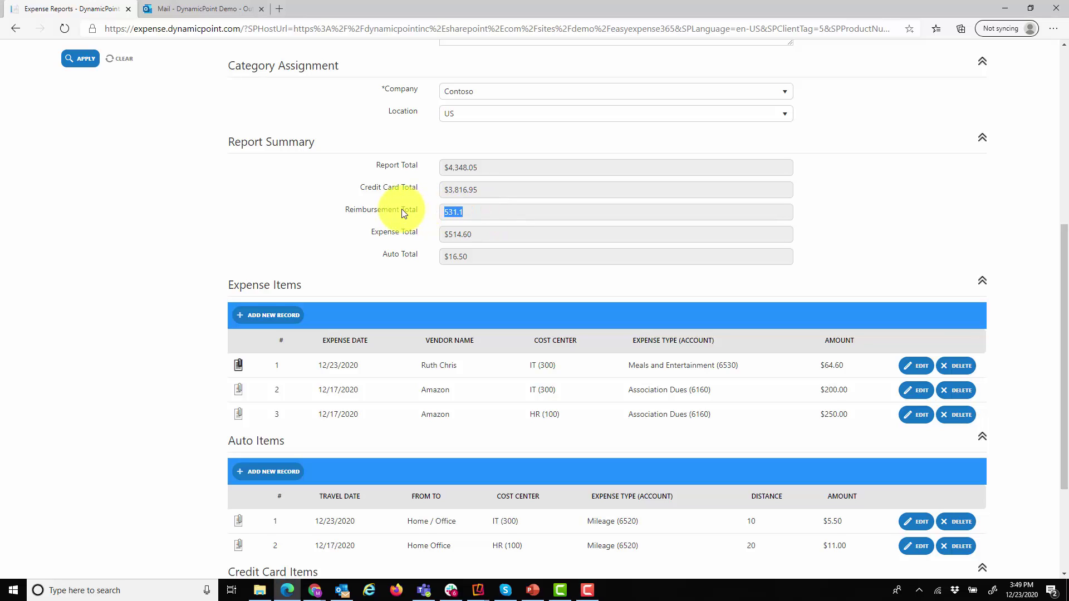
{"action": "left_click", "coordinate": [488, 193]}
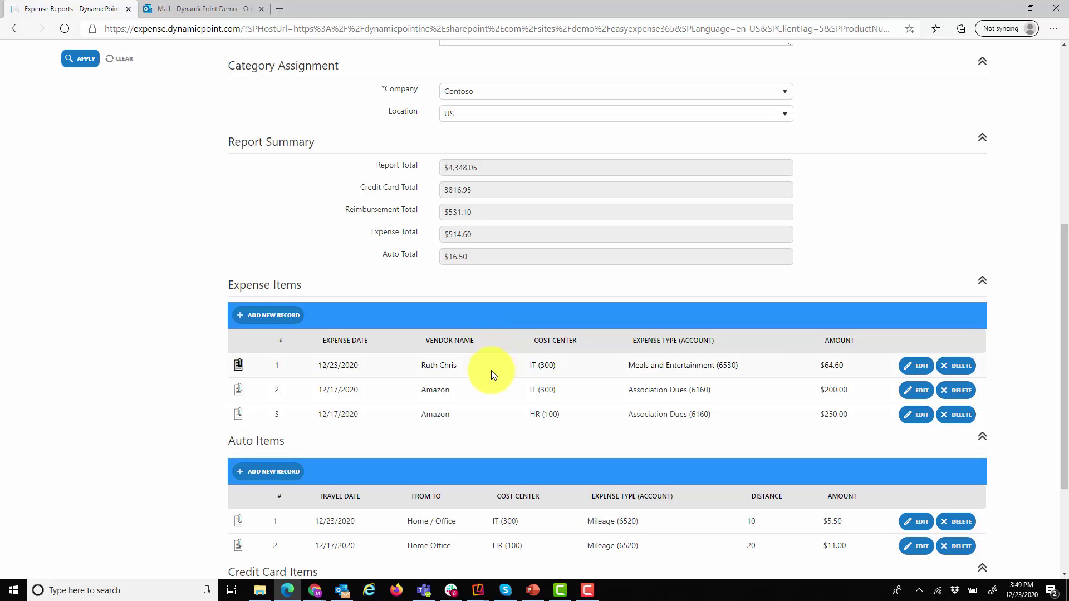
{"action": "scroll", "coordinate": [487, 380], "scroll_direction": "down", "scroll_amount": 3}
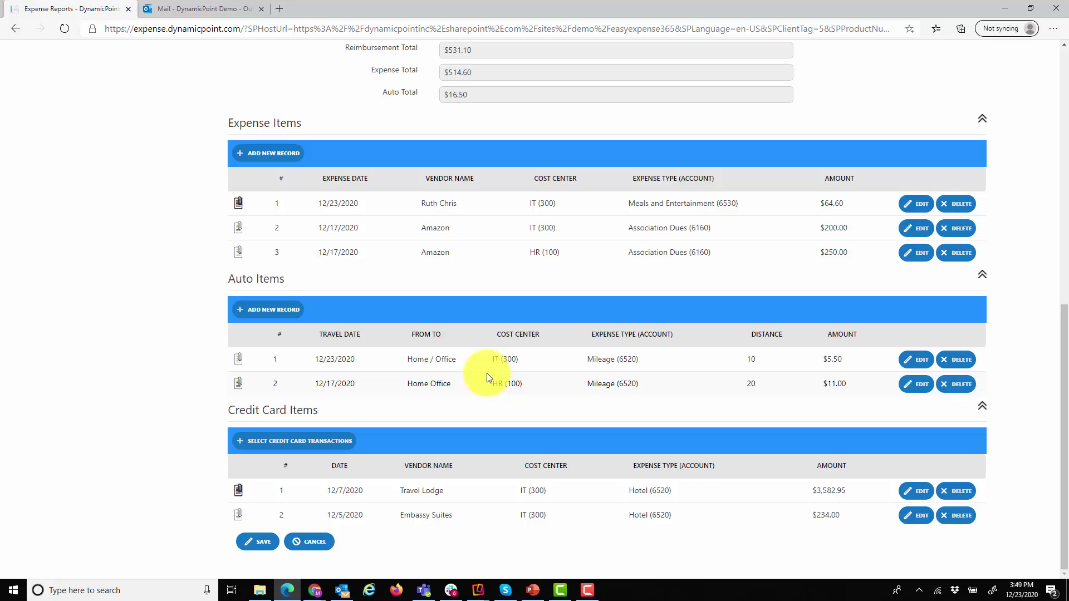
{"action": "left_click", "coordinate": [259, 543]}
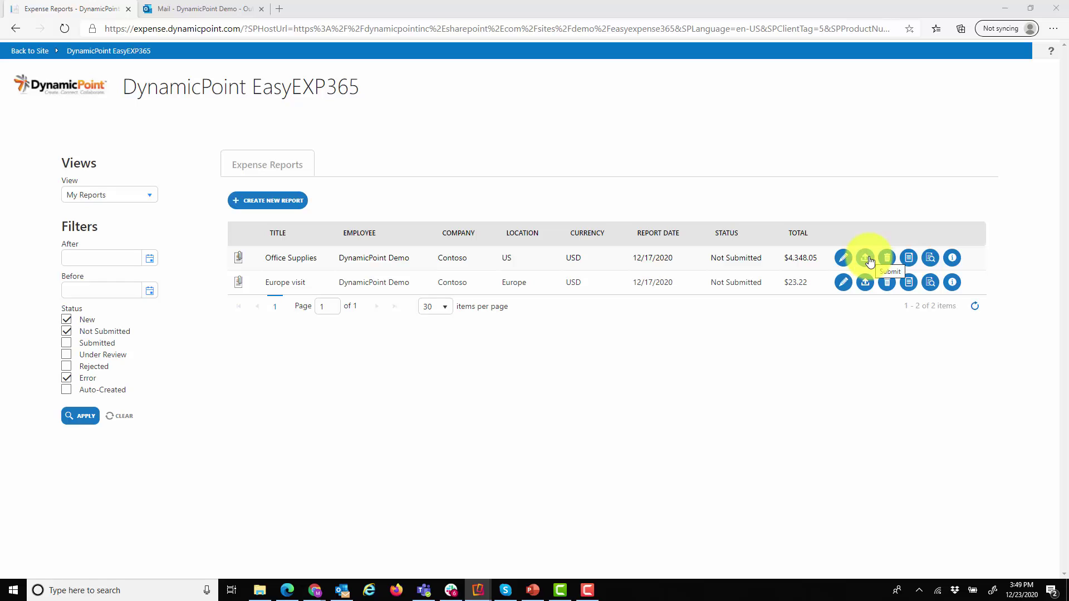
- Submit Office Supplies for approval, then open the approval request email in Outlook
{"action": "left_click", "coordinate": [870, 259]}
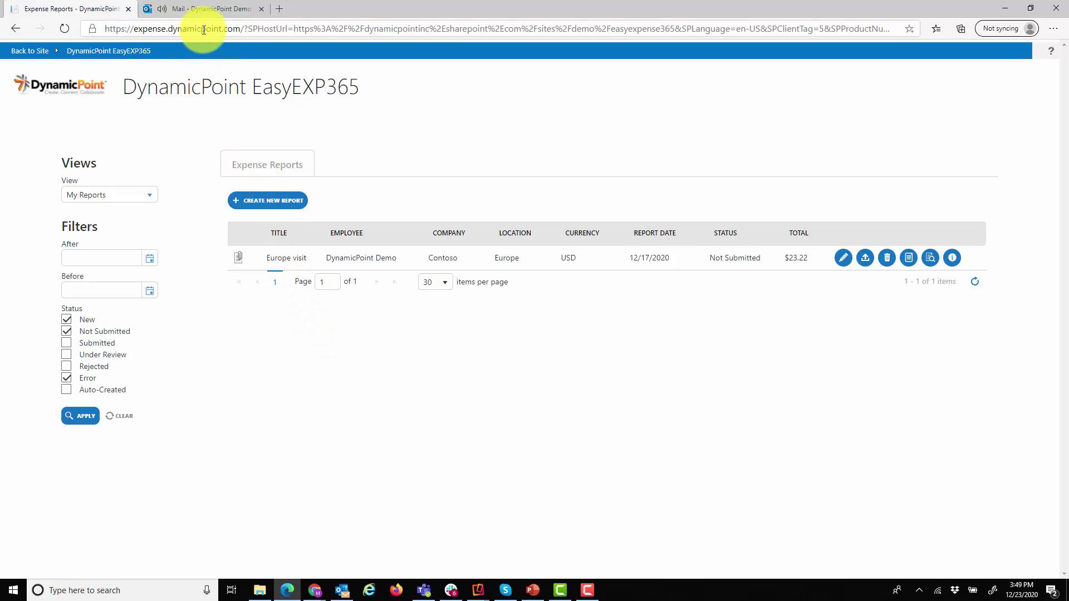
{"action": "left_click", "coordinate": [201, 9]}
{"action": "left_click", "coordinate": [317, 153]}
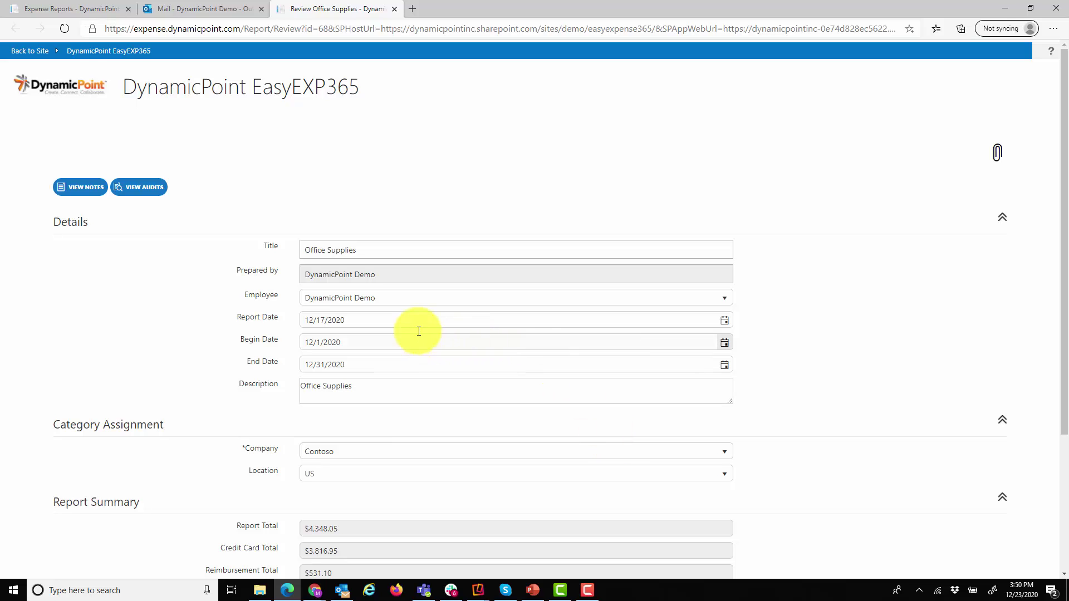
- Expand Expense Items and view, then close, the receipt attached to the Ruth Chris expense
{"action": "scroll", "coordinate": [548, 379], "scroll_direction": "down", "scroll_amount": 3}
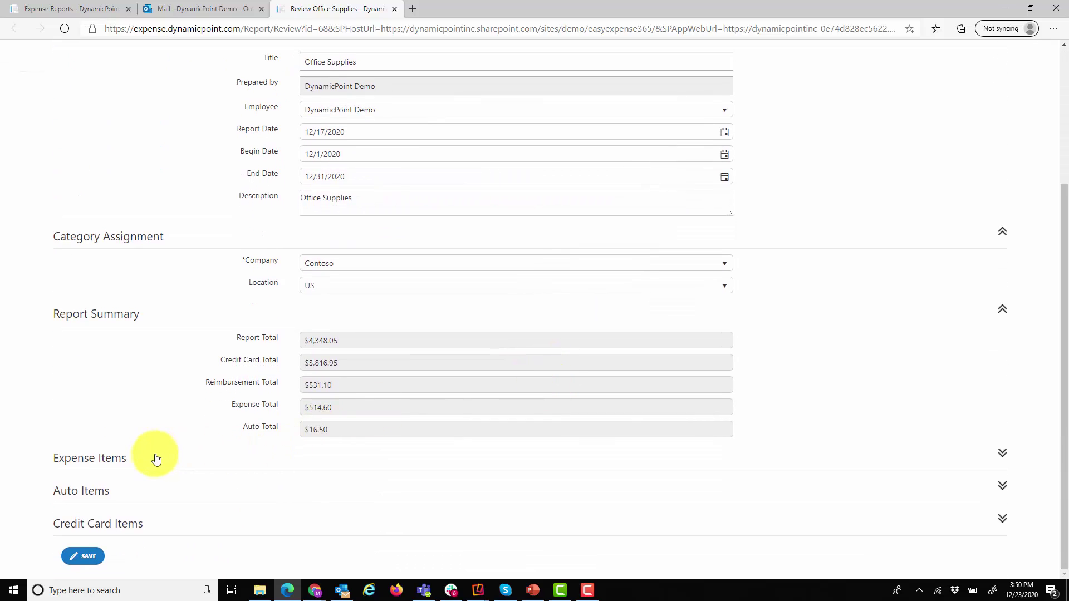
{"action": "left_click", "coordinate": [145, 458]}
{"action": "scroll", "coordinate": [126, 481], "scroll_direction": "down", "scroll_amount": 2}
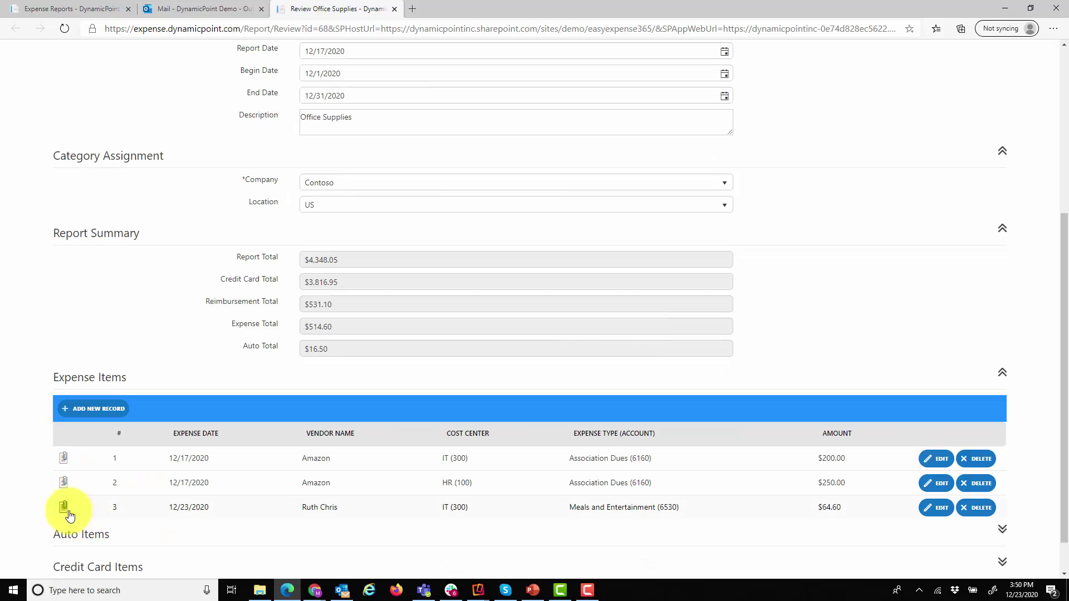
{"action": "left_click", "coordinate": [61, 508]}
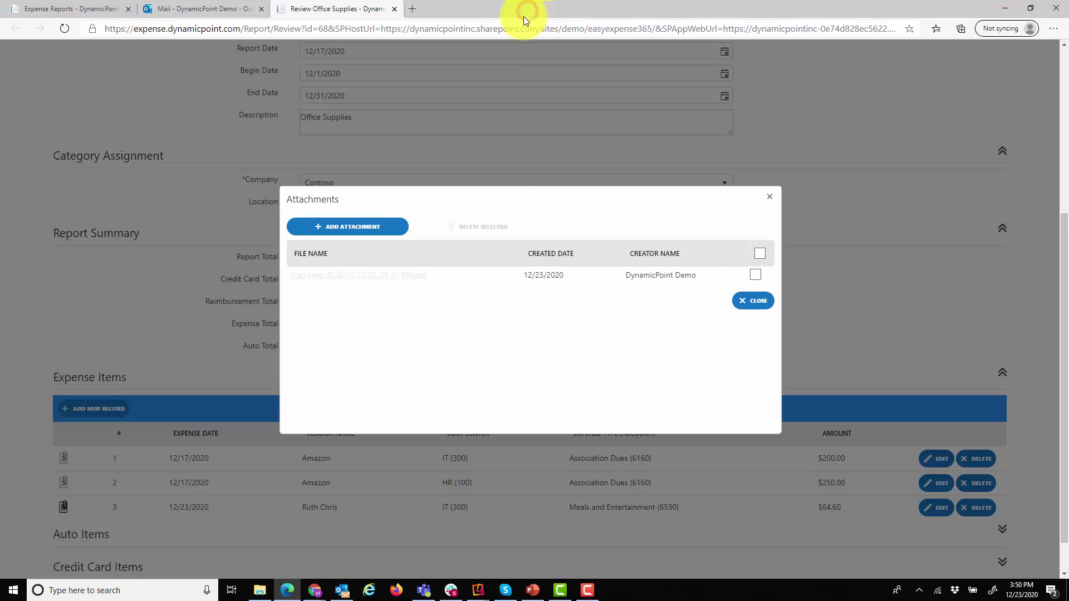
{"action": "left_click", "coordinate": [772, 199]}
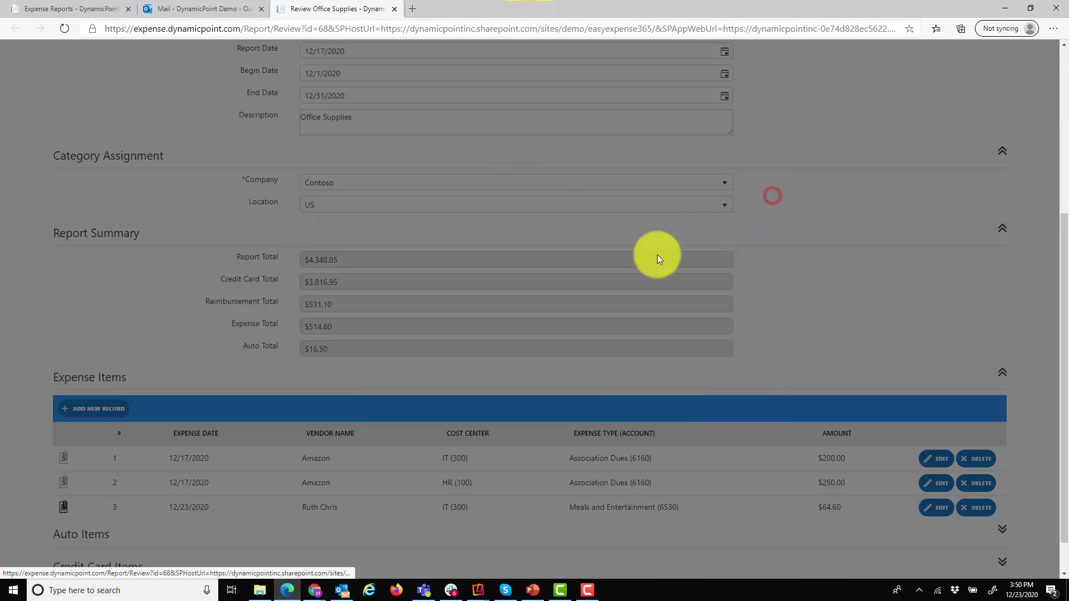
- Check the report's audit history and its empty notes list, ending at the top of the page
{"action": "scroll", "coordinate": [580, 398], "scroll_direction": "up", "scroll_amount": 1}
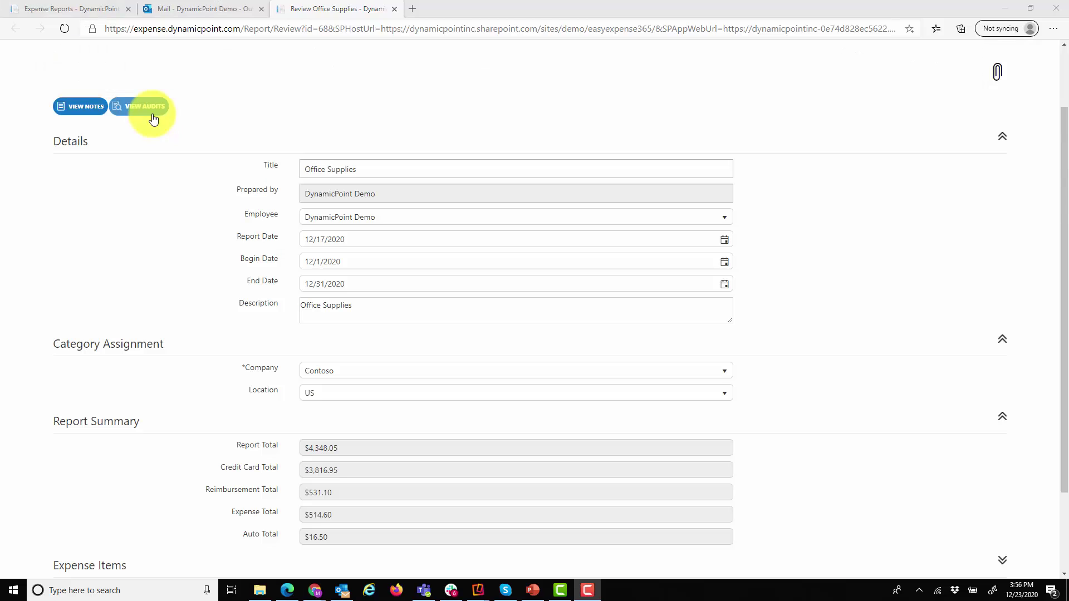
{"action": "left_click", "coordinate": [148, 107]}
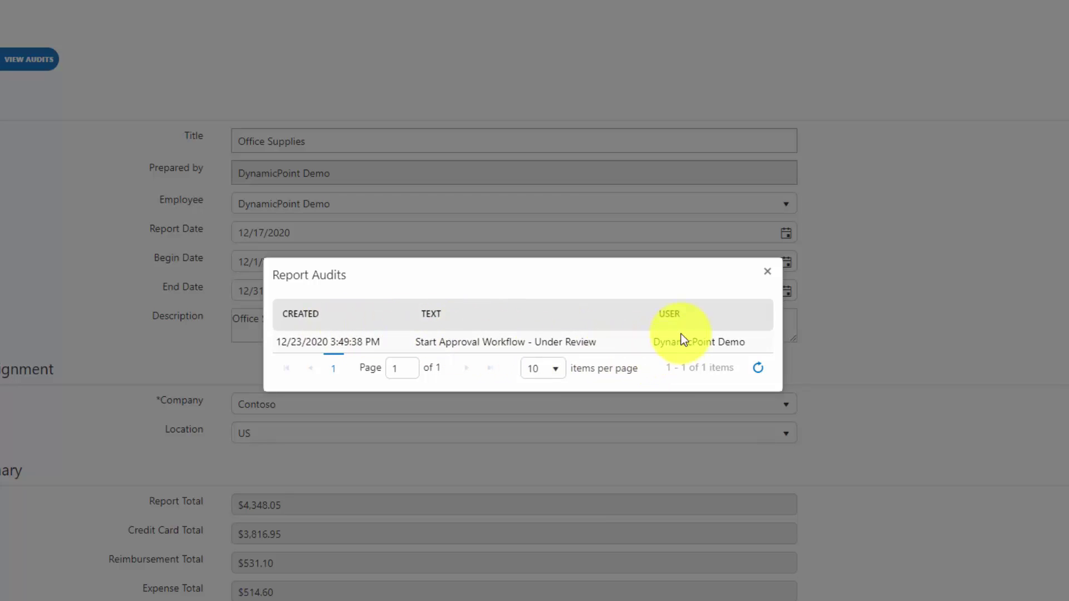
{"action": "left_click", "coordinate": [762, 271]}
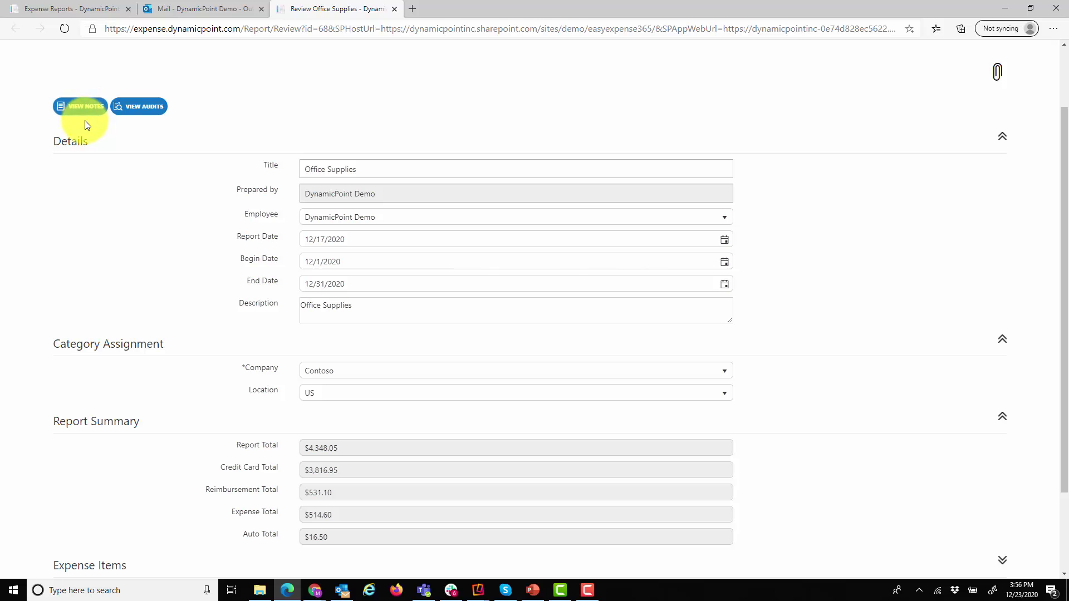
{"action": "left_click", "coordinate": [86, 107]}
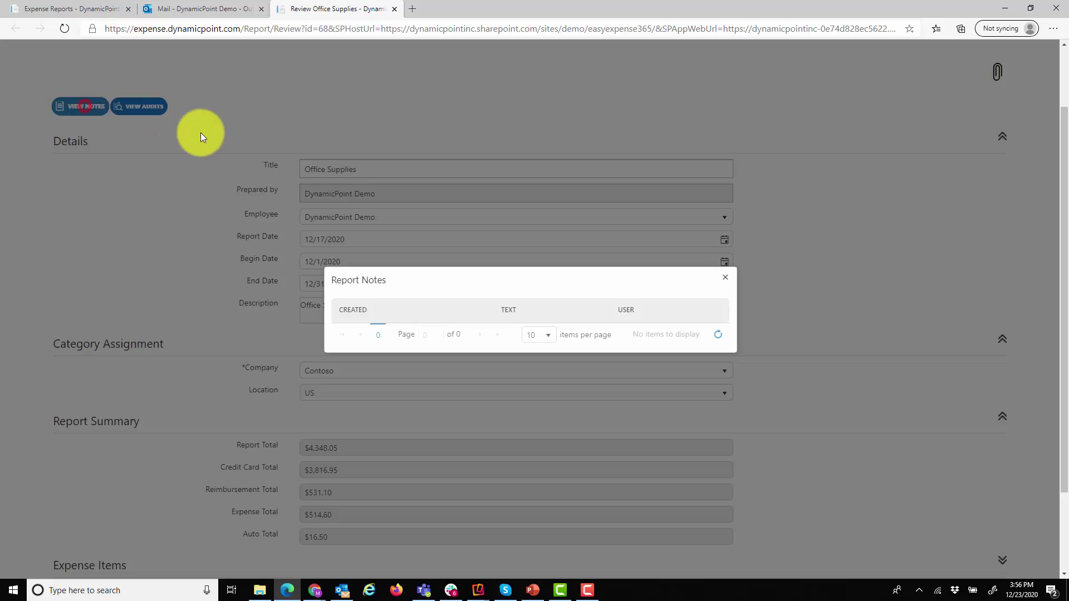
{"action": "left_click", "coordinate": [725, 277]}
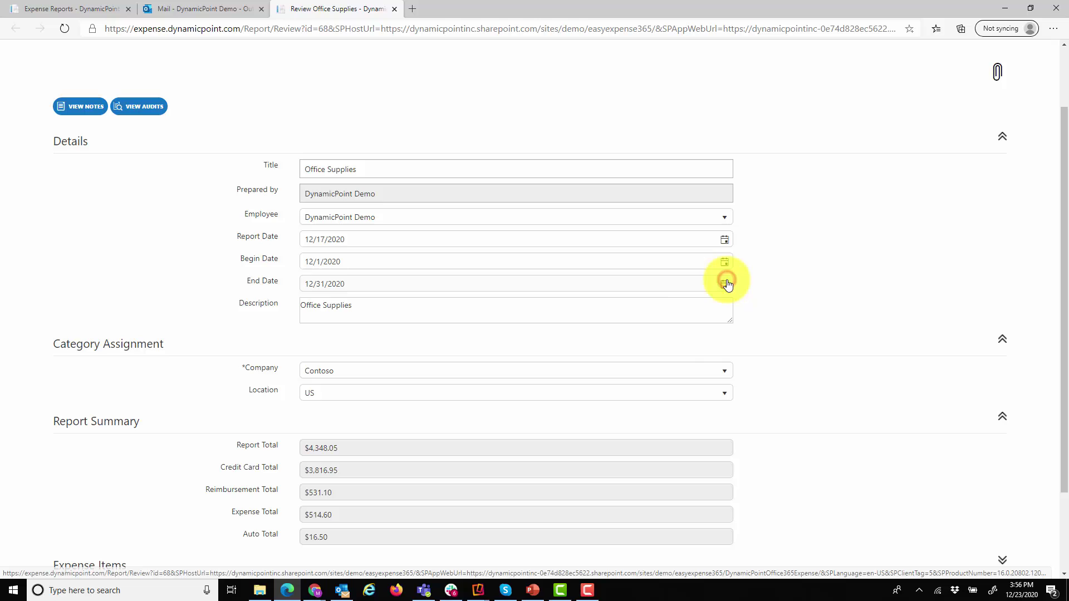
{"action": "scroll", "coordinate": [682, 342], "scroll_direction": "up", "scroll_amount": 2}
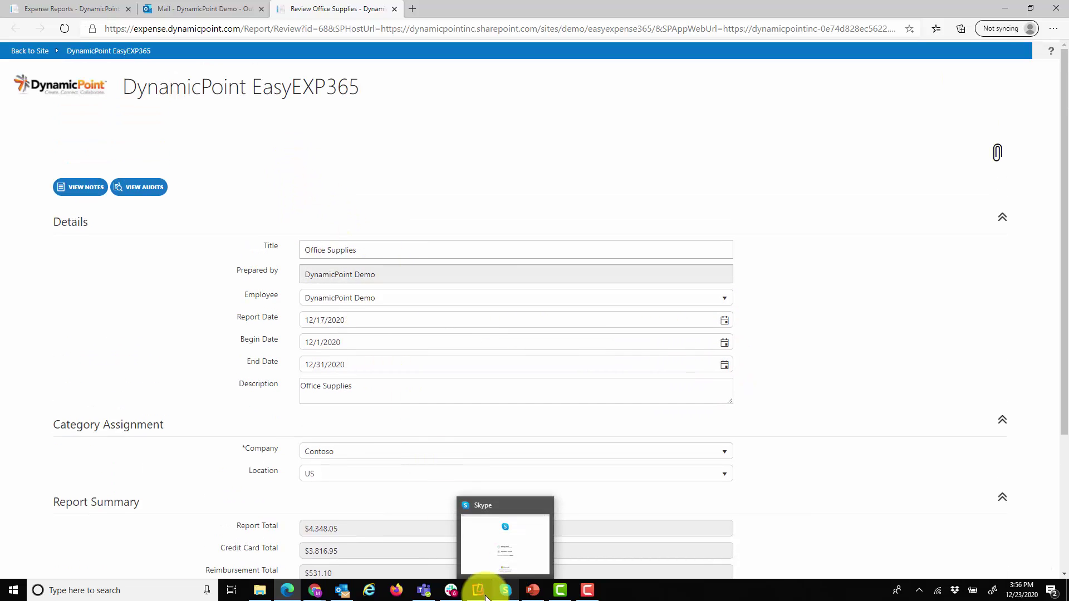
- Refresh the Teams approvals, open the Office Supplies request, and review the report in EasyEXP365
{"action": "mouse_move", "coordinate": [426, 595]}
{"action": "left_click", "coordinate": [429, 523]}
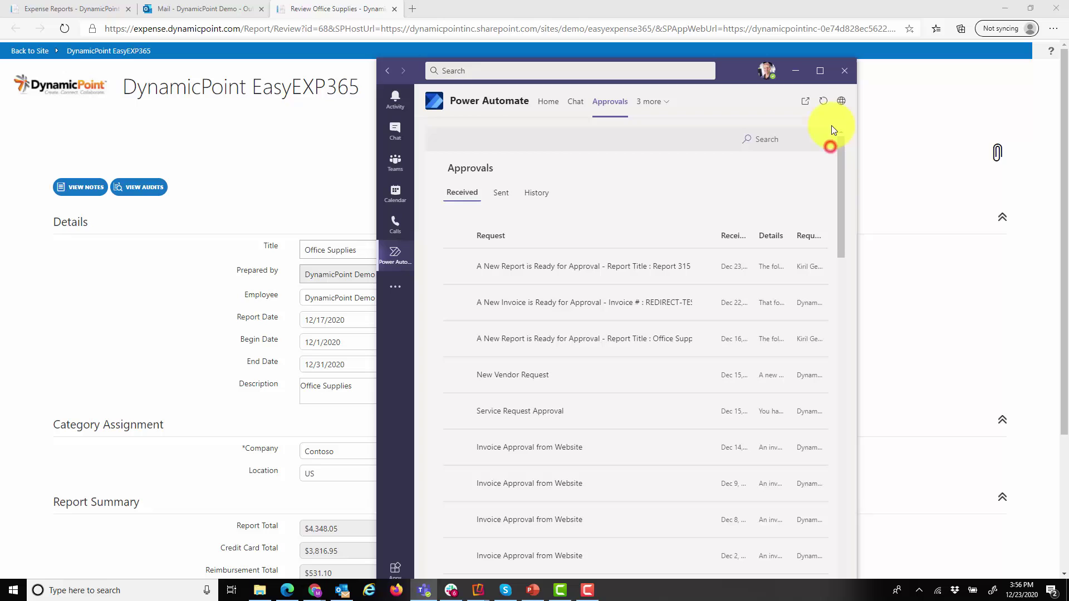
{"action": "left_click", "coordinate": [822, 105]}
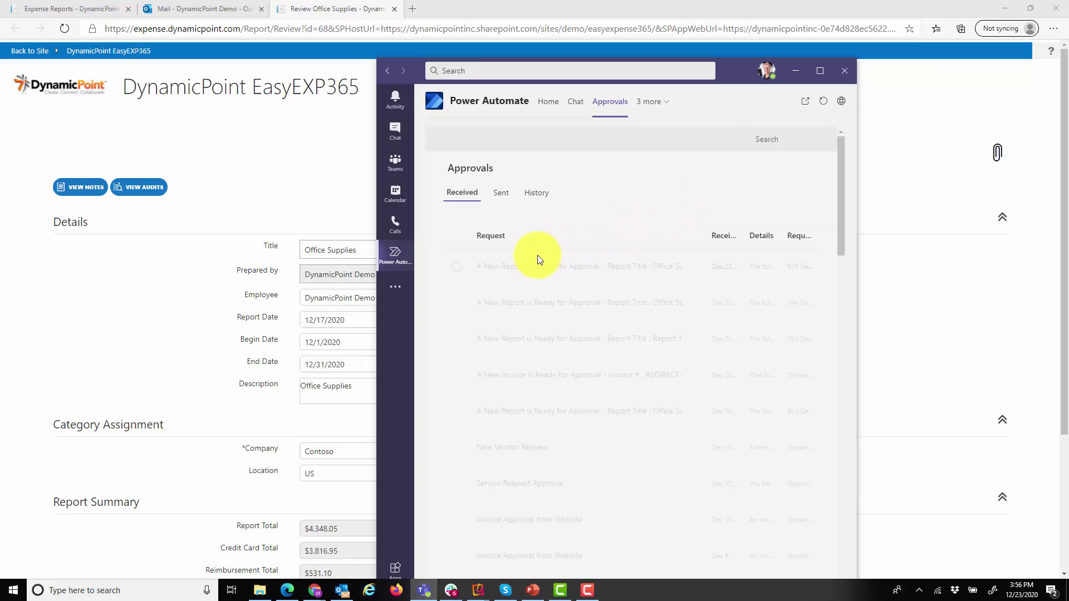
{"action": "left_click", "coordinate": [559, 266]}
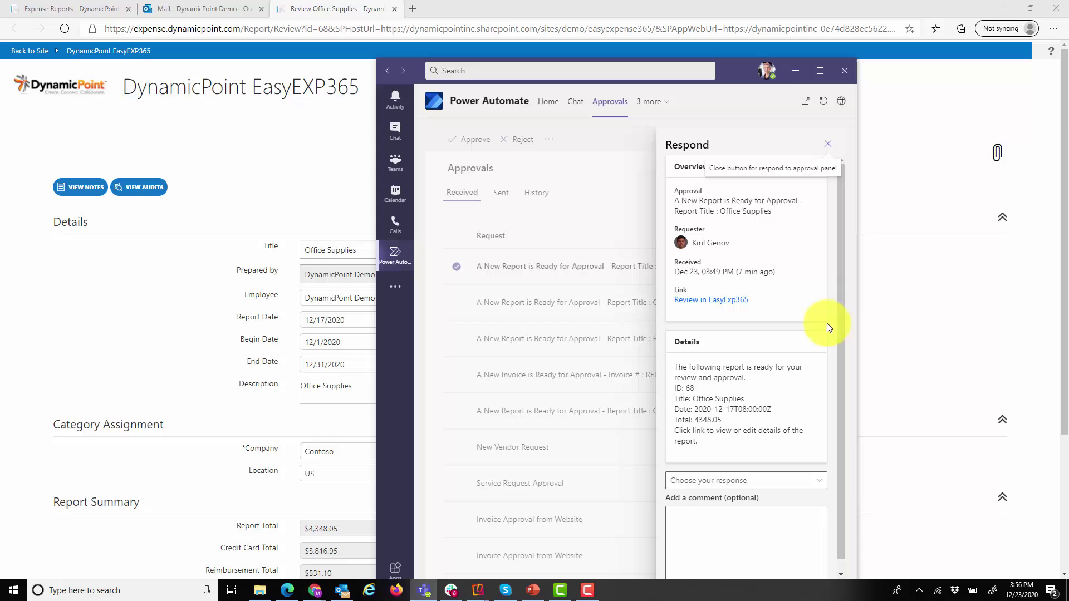
{"action": "left_click_drag", "start_coordinate": [741, 70], "coordinate": [696, 24]}
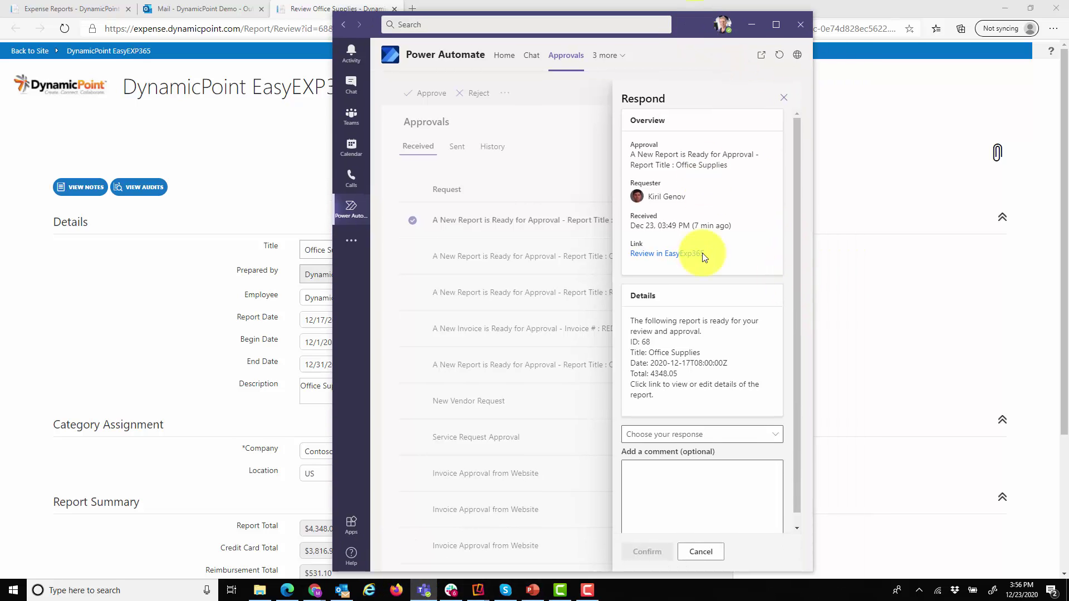
{"action": "left_click", "coordinate": [697, 437]}
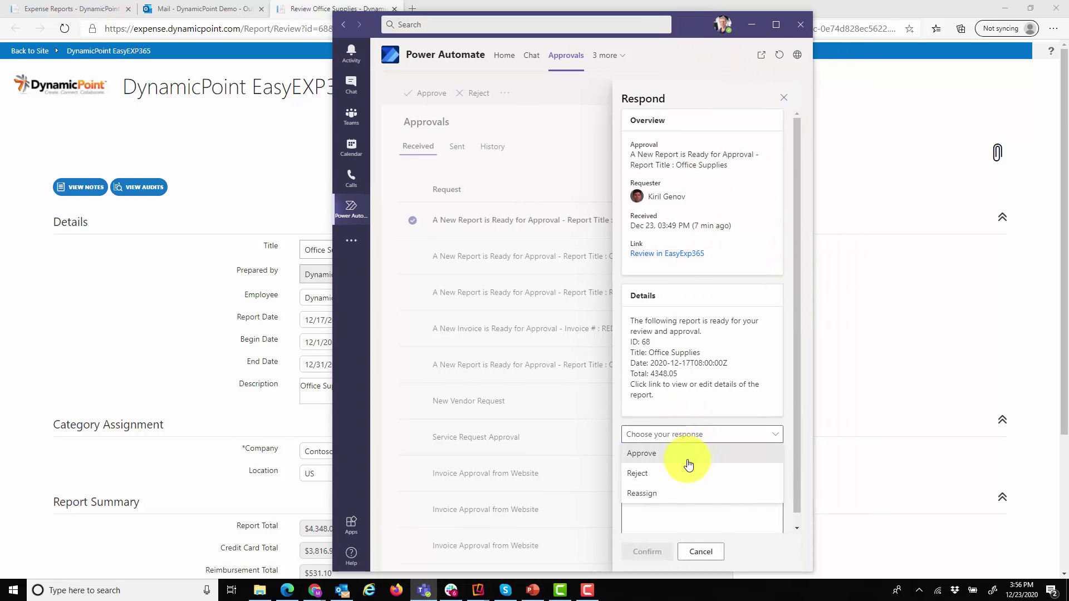
{"action": "left_click", "coordinate": [680, 516]}
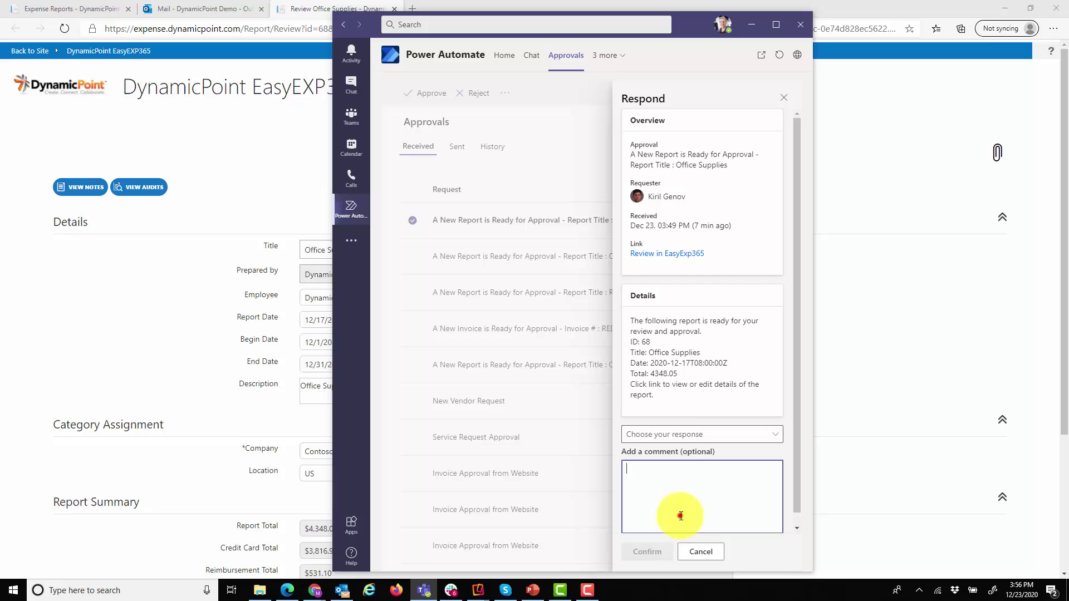
{"action": "left_click", "coordinate": [691, 254]}
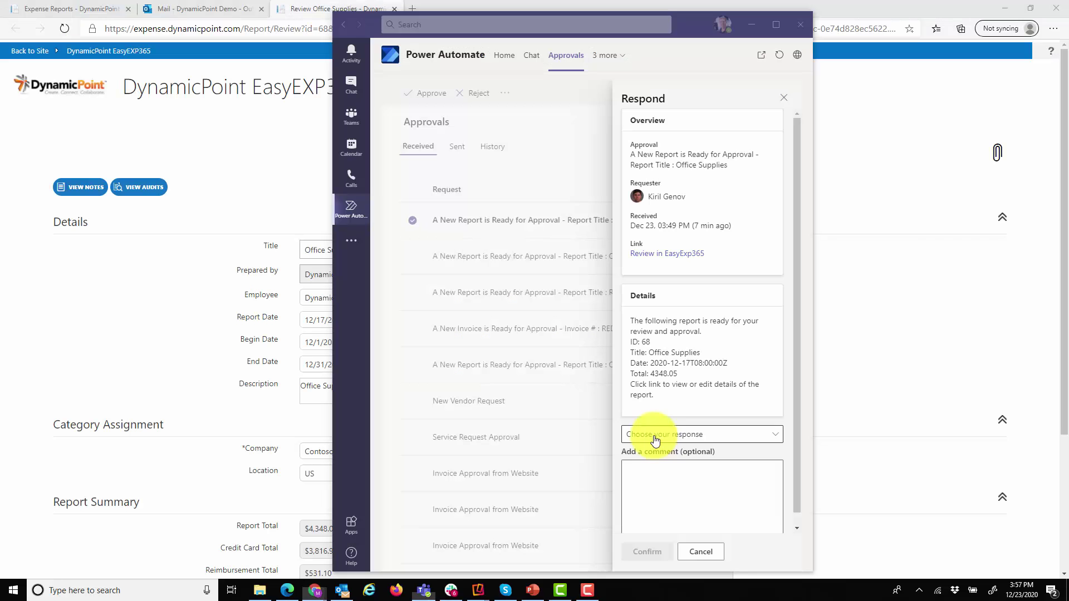
- Approve the request with the comment 'This looks good!', then dismiss the confirmation and close Teams
{"action": "left_click", "coordinate": [656, 437]}
{"action": "left_click", "coordinate": [650, 456]}
{"action": "left_click", "coordinate": [652, 475]}
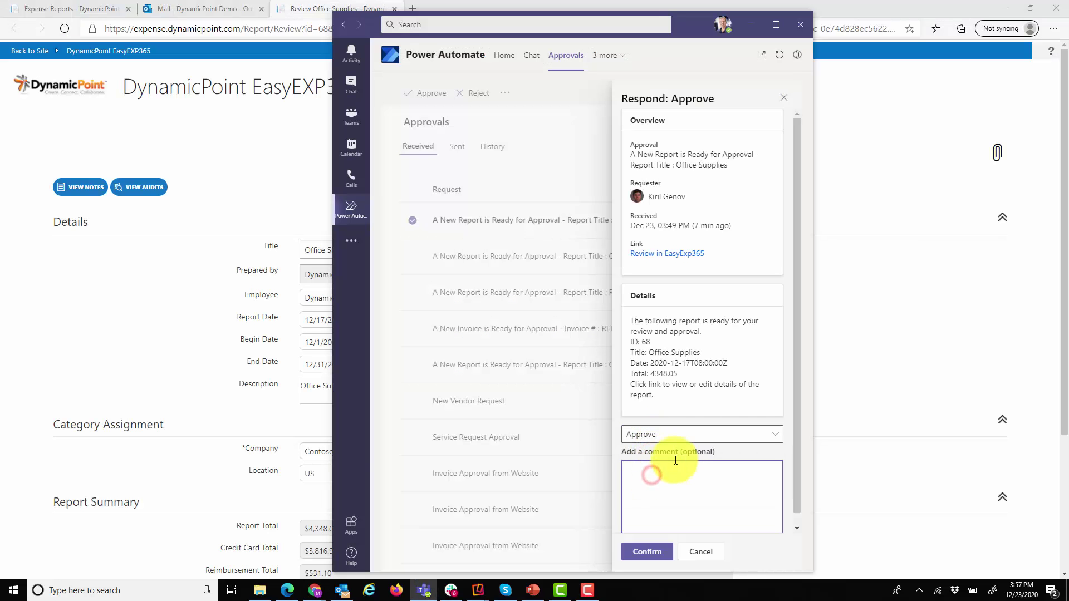
{"action": "type", "text": "This looks good!"}
{"action": "left_click", "coordinate": [655, 552]}
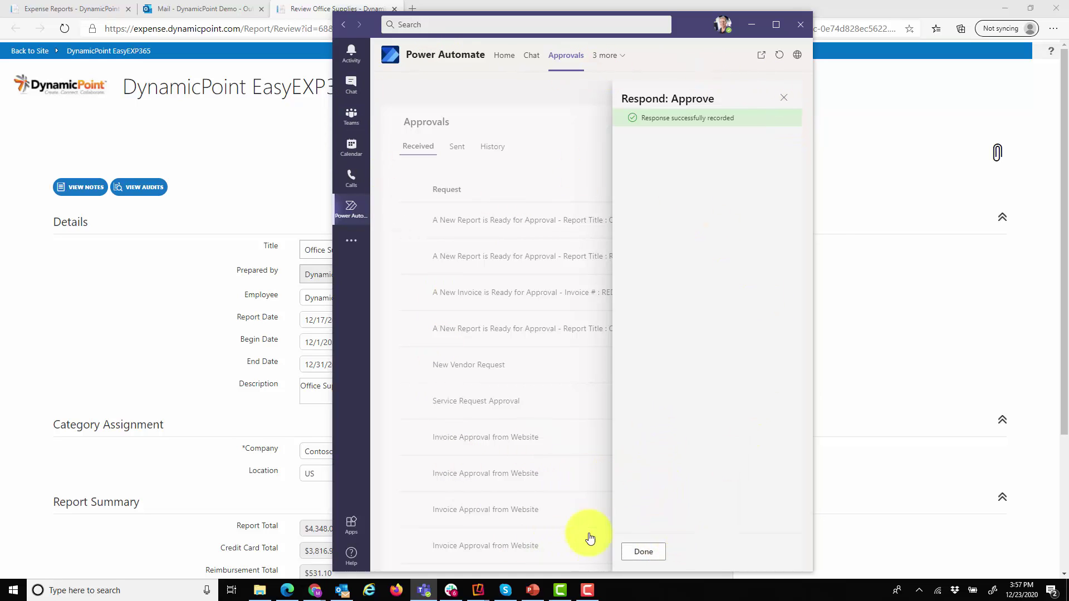
{"action": "left_click", "coordinate": [785, 99]}
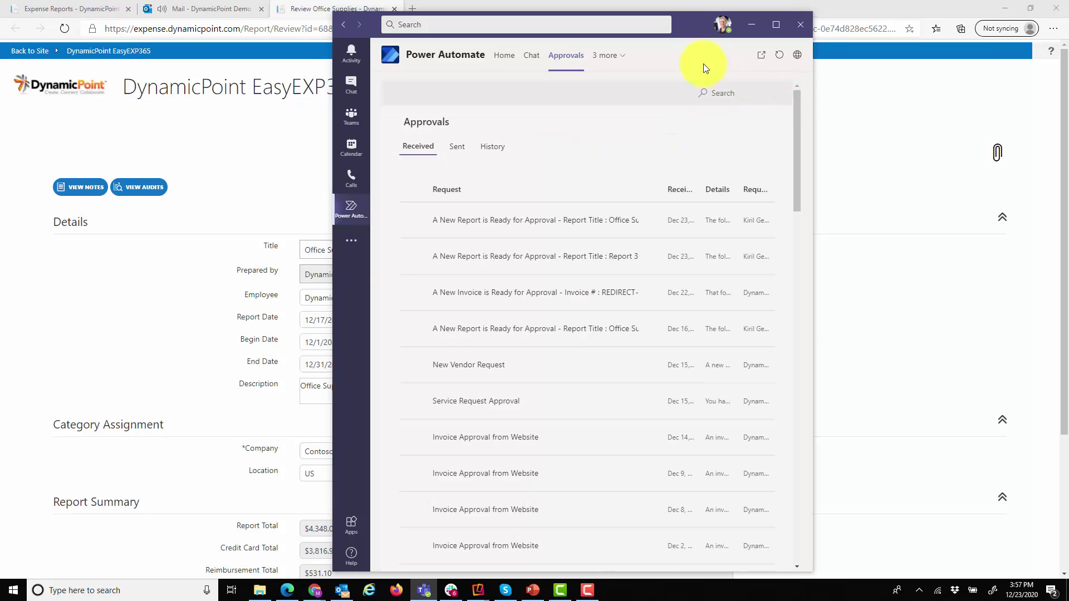
{"action": "left_click", "coordinate": [198, 115]}
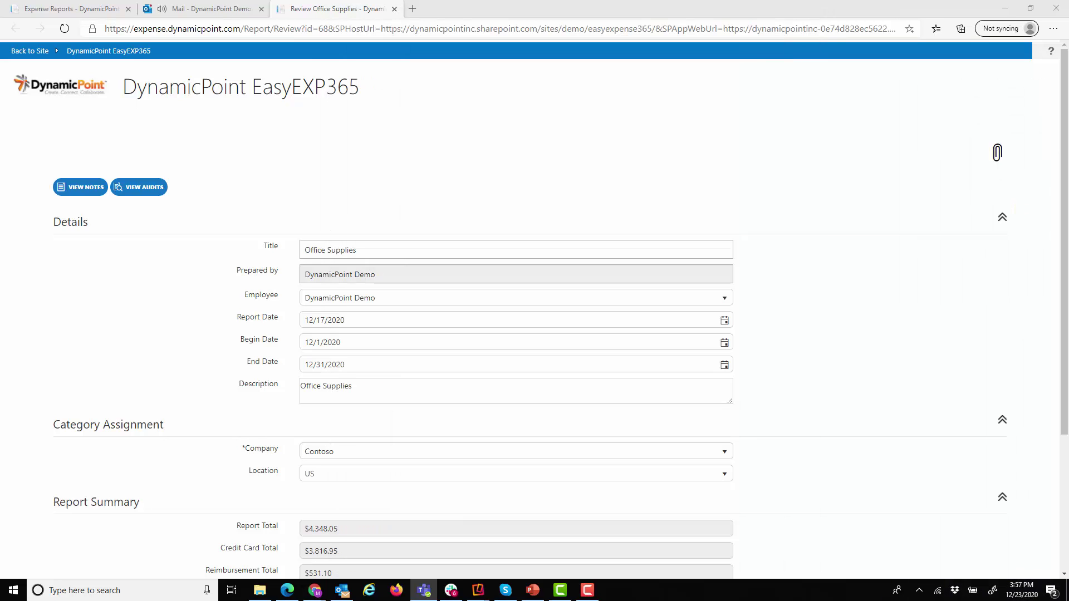
- Filter Expense Reports to include Submitted, then check the Office Supplies report's audit history
{"action": "left_click", "coordinate": [91, 8]}
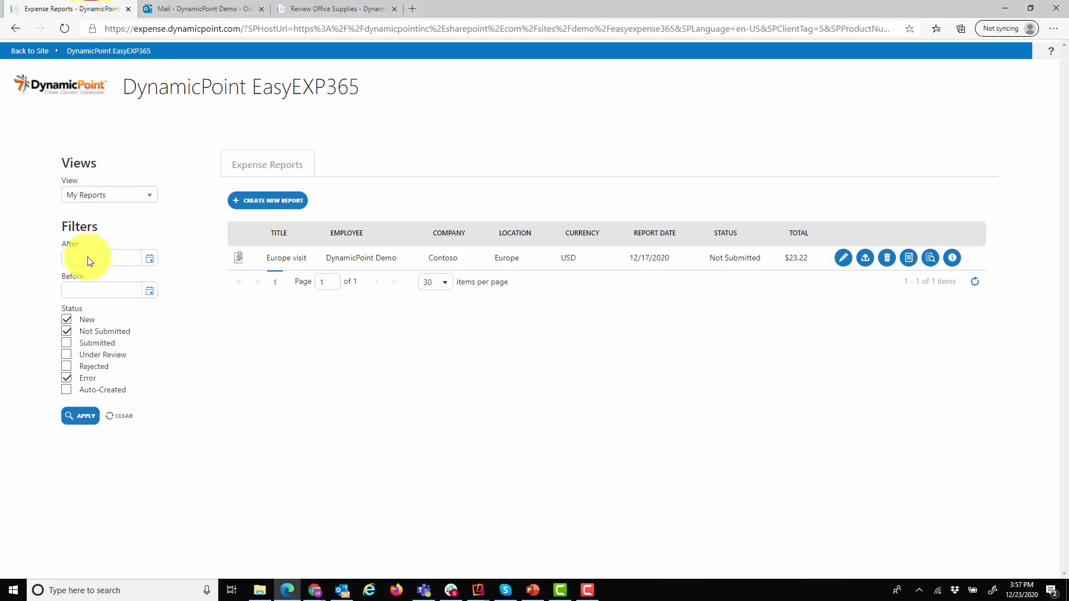
{"action": "left_click", "coordinate": [66, 343]}
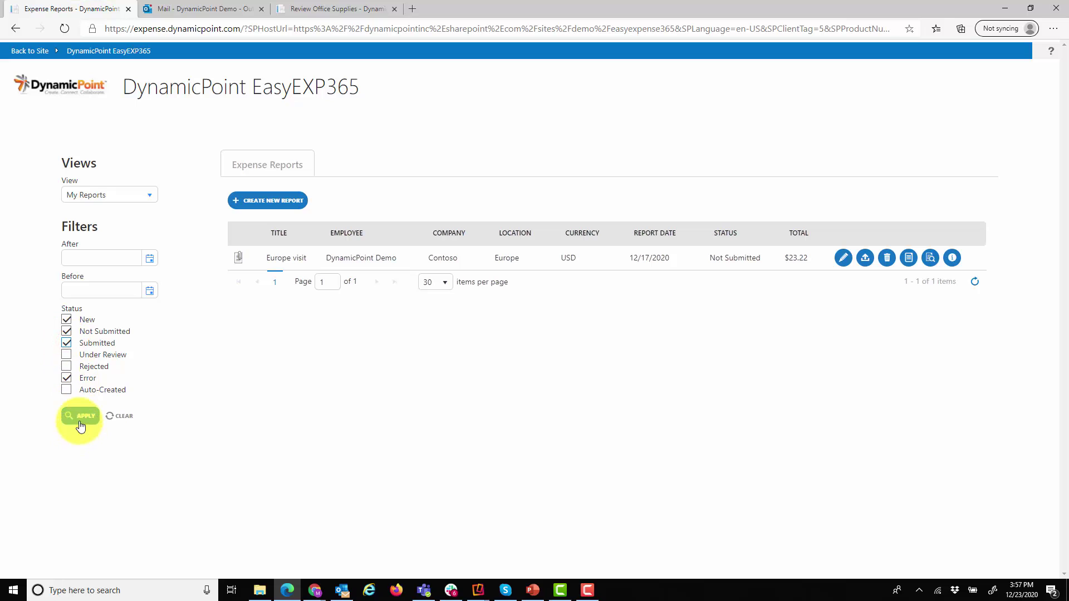
{"action": "left_click", "coordinate": [80, 423]}
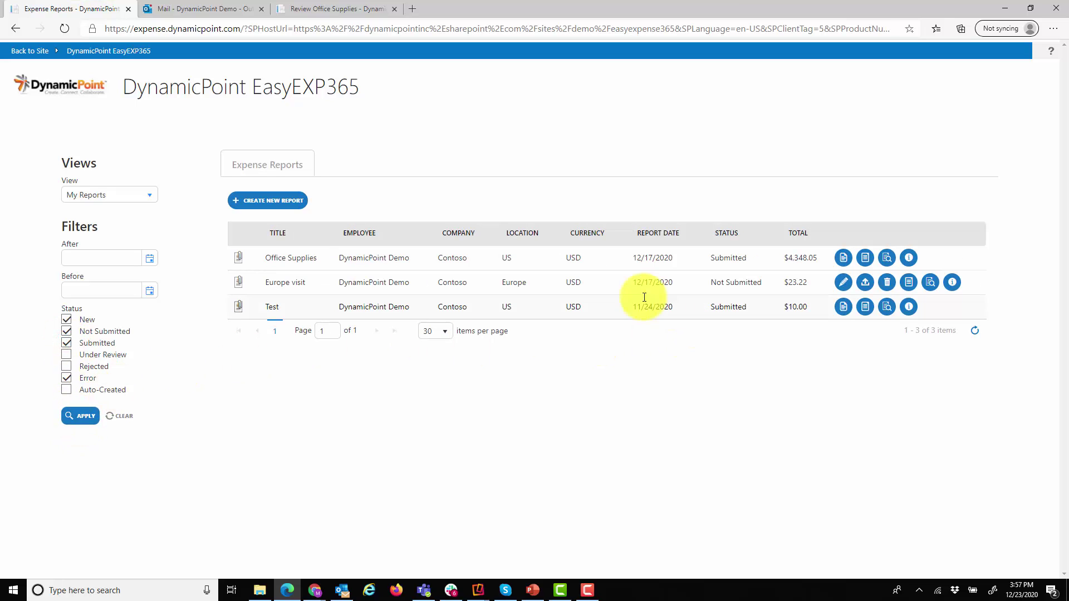
{"action": "double_click", "coordinate": [735, 259]}
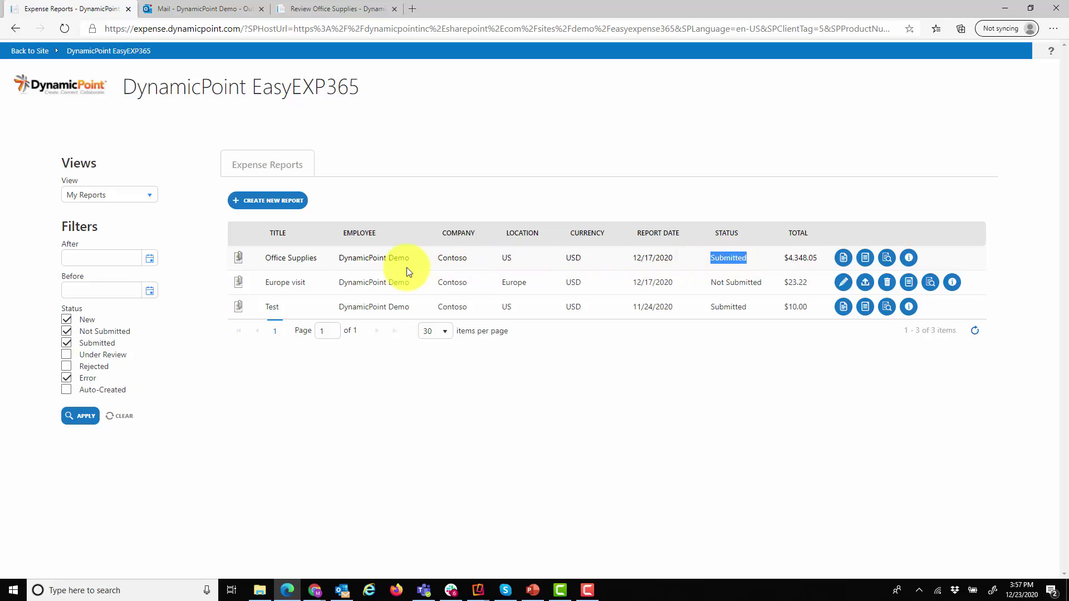
{"action": "left_click", "coordinate": [884, 261]}
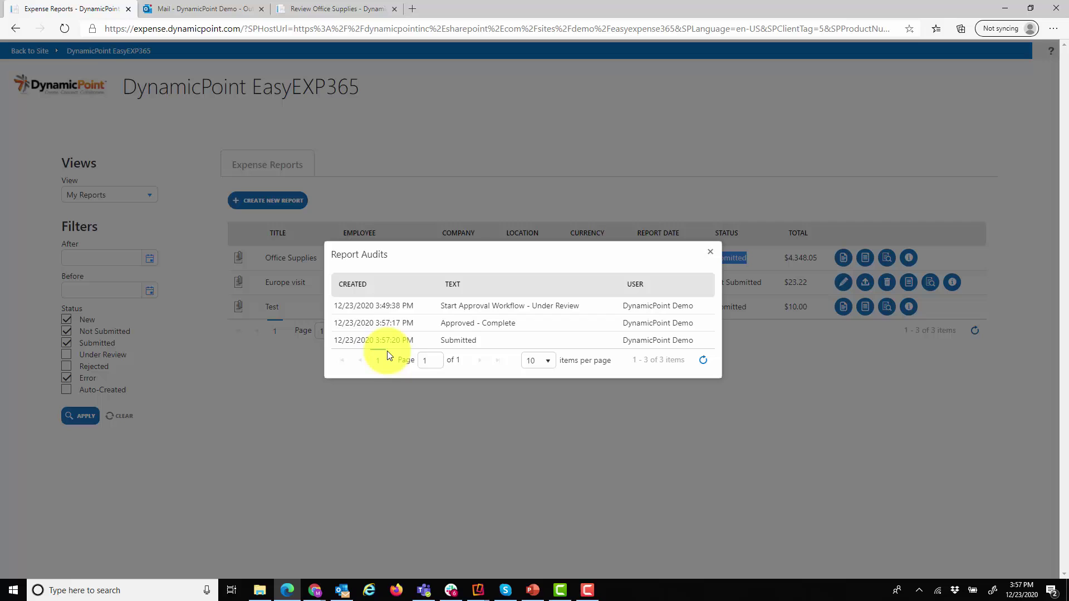
{"action": "left_click", "coordinate": [709, 253]}
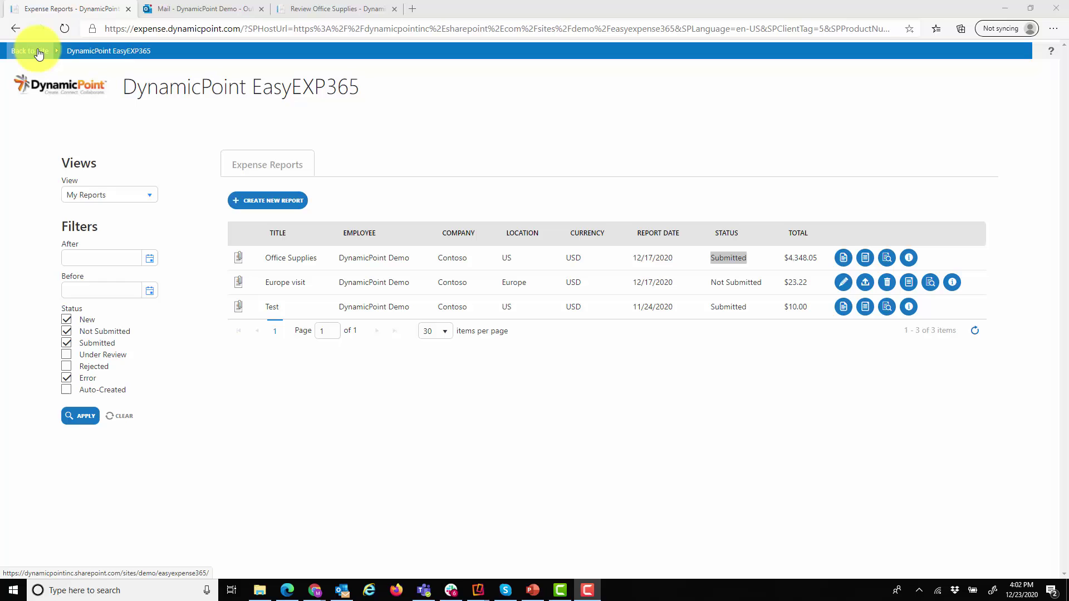
- Go back to the EasyEXP365 SharePoint site via Back to Site
{"action": "left_click", "coordinate": [39, 52]}
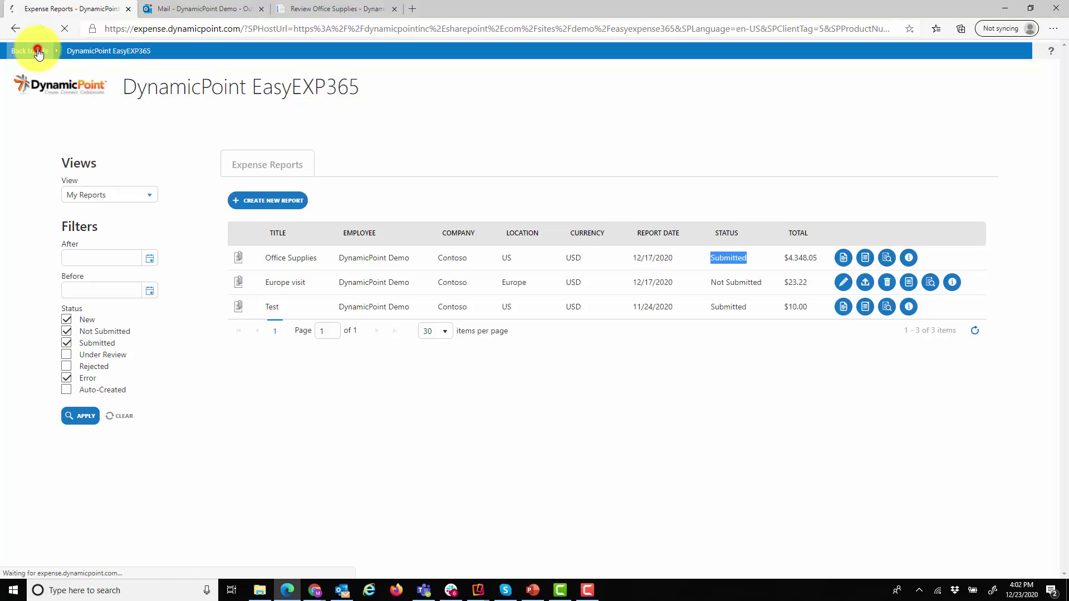